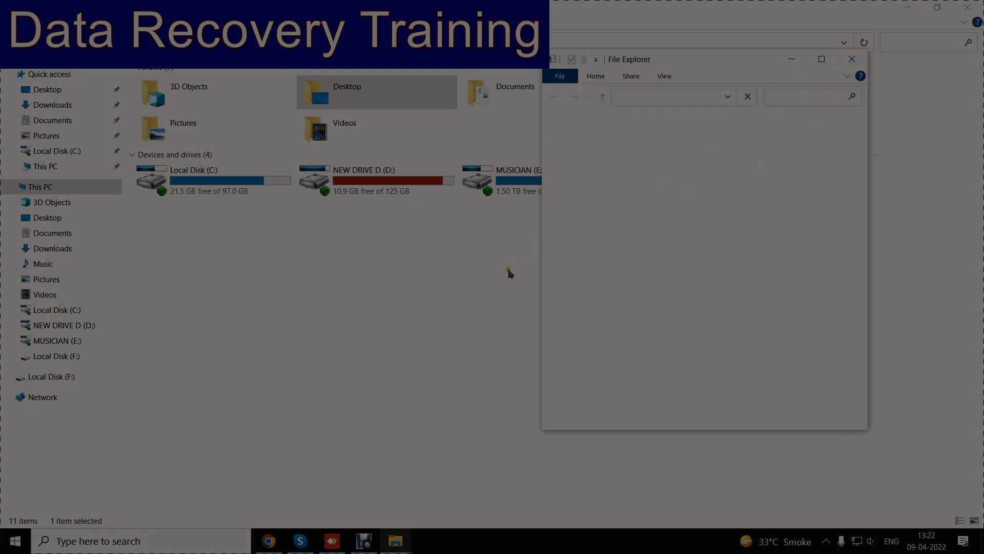
Step: Browse to This PC in File Explorer and try to open Local Disk (F:)
click(396, 318)
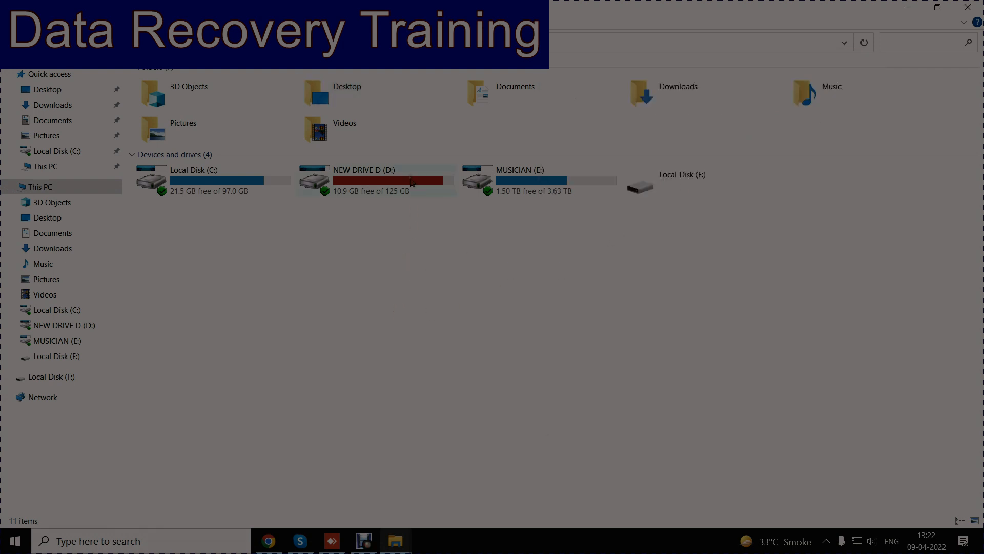
click(411, 182)
double_click(410, 182)
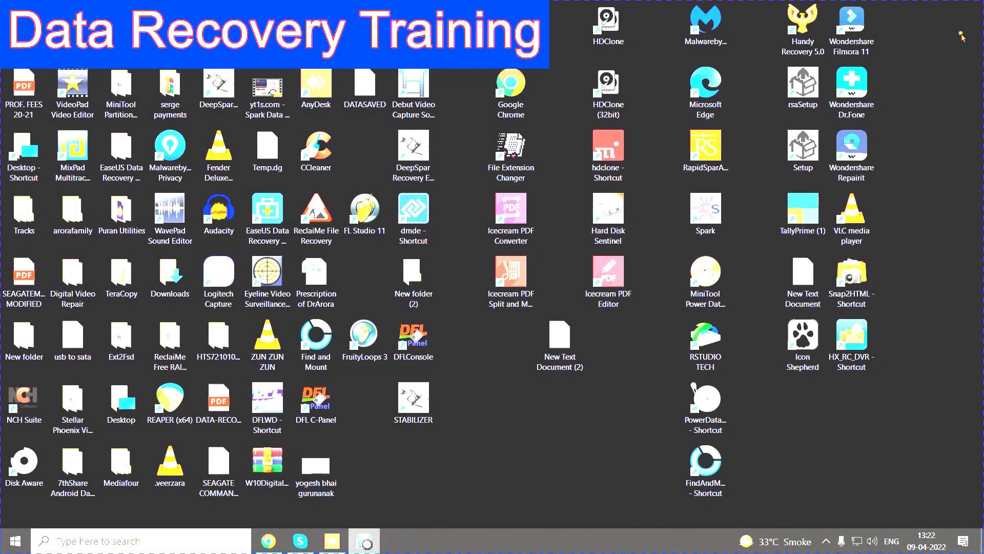
click(58, 176)
double_click(35, 146)
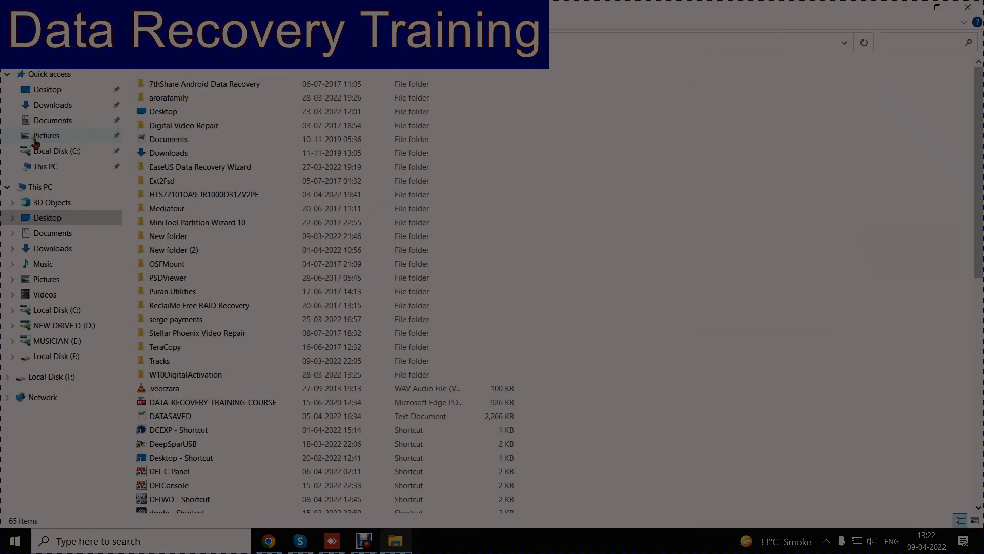
double_click(91, 187)
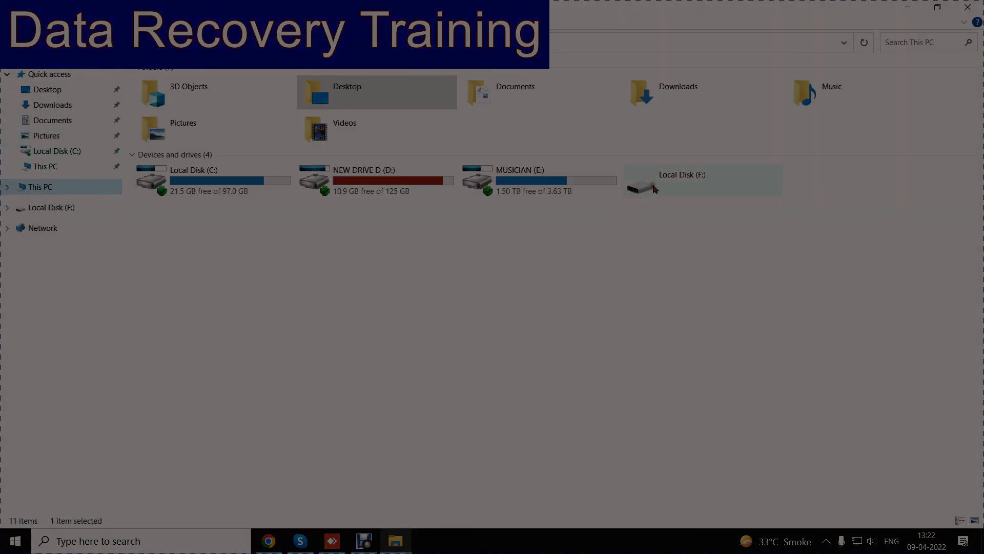
double_click(654, 187)
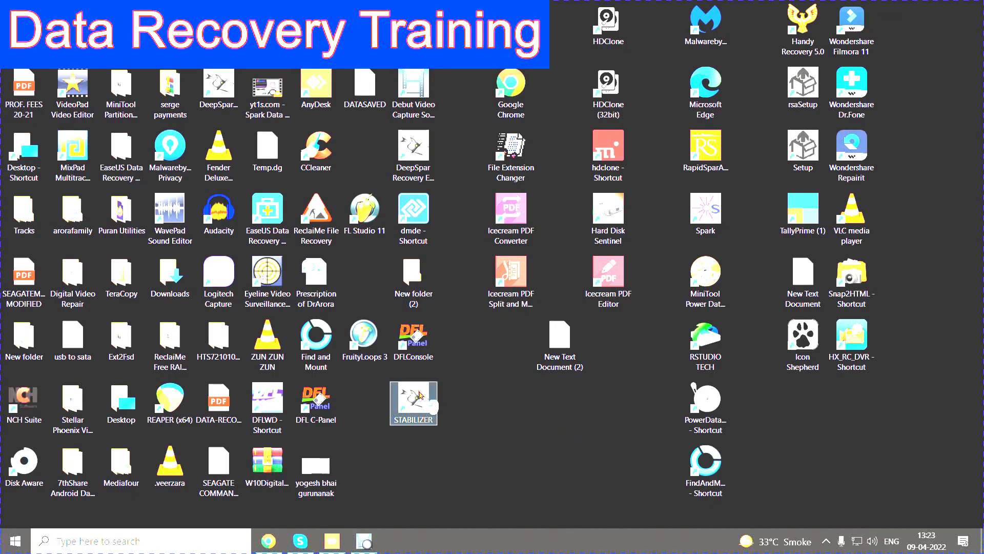
Step: Launch the STABILIZER desktop program and show the log of its USB Control Panel
click(419, 395)
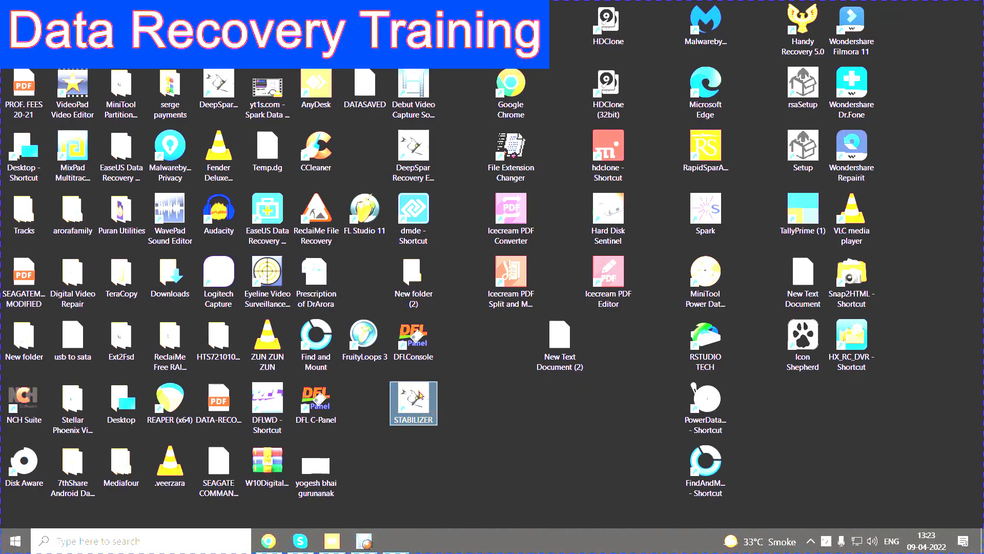
double_click(420, 395)
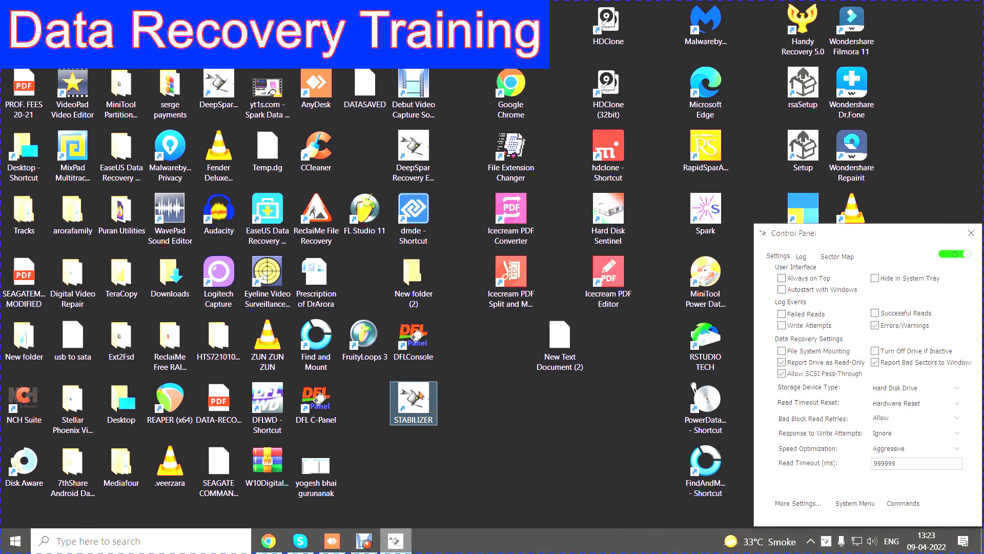
click(801, 256)
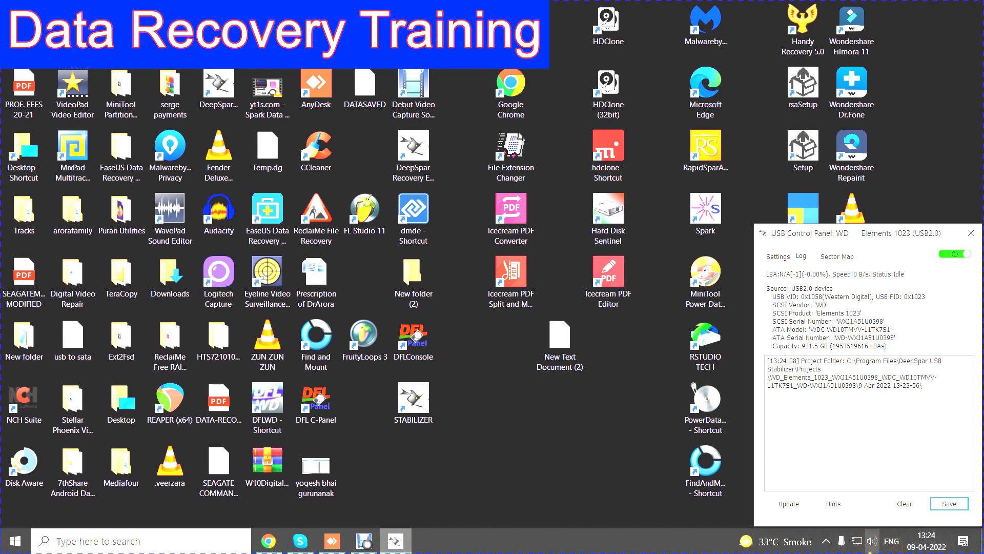
Step: Check the DEEPSPARUSB Stabilizer disk's status in Hard Disk Sentinel and minimize that program again
click(825, 540)
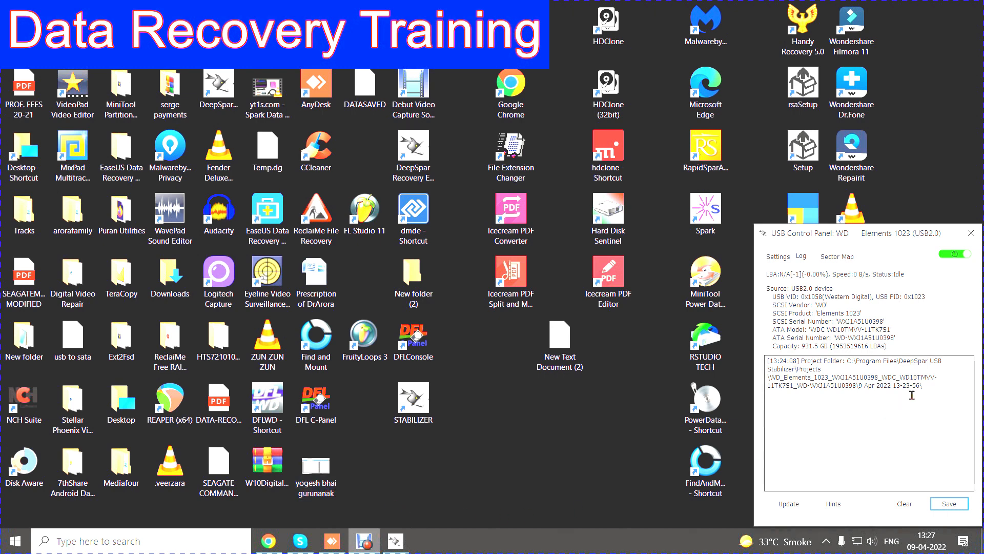
click(826, 544)
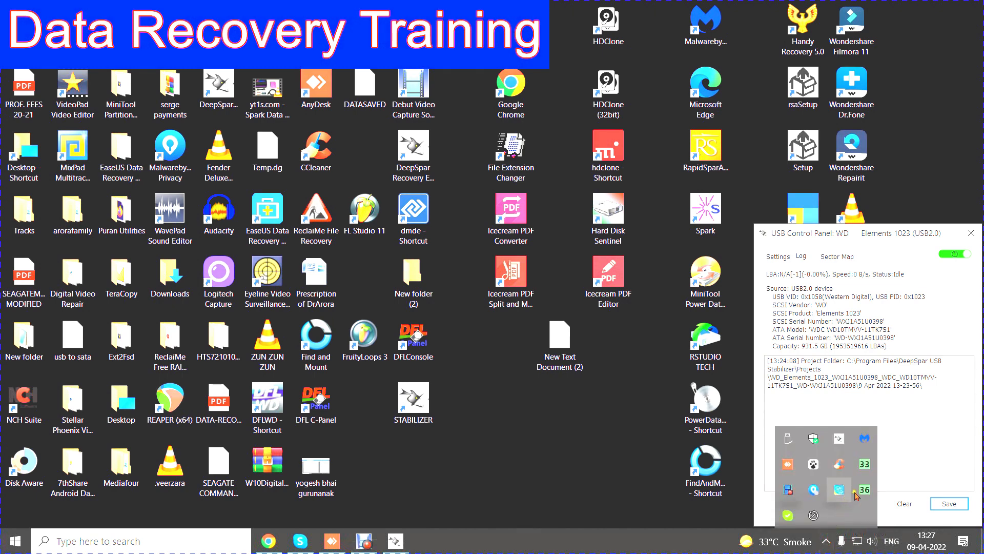
mouse_move(865, 491)
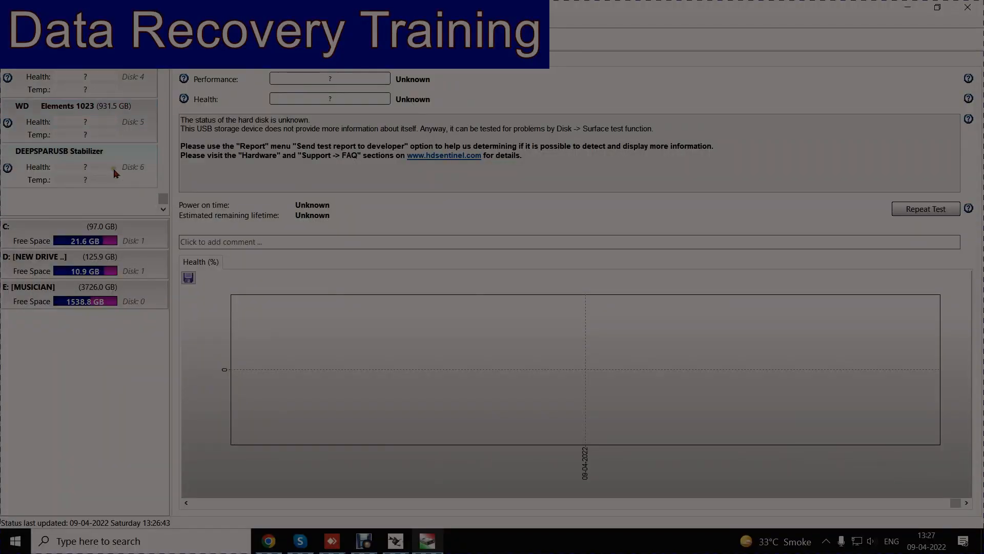
click(103, 154)
click(912, 8)
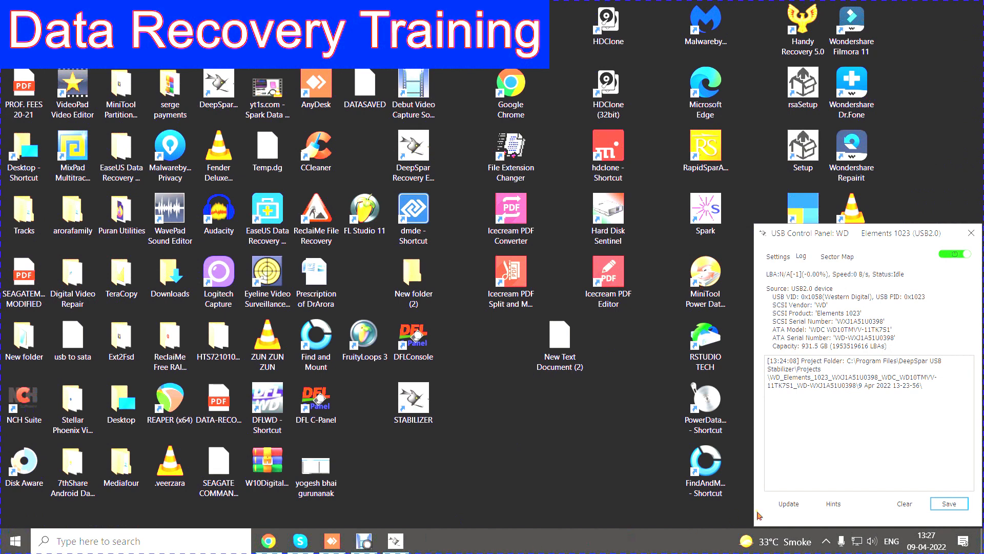
Step: Reposition the USB Control Panel window on the desktop and launch Handy Recovery 5.0, dismissing its Tip of the Day
drag(866, 238, 217, 187)
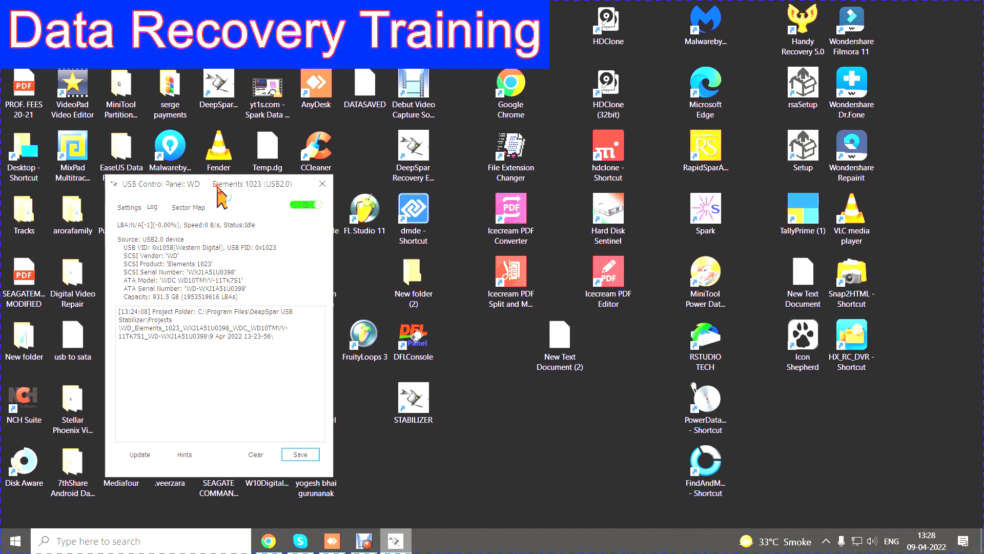
drag(217, 184, 217, 185)
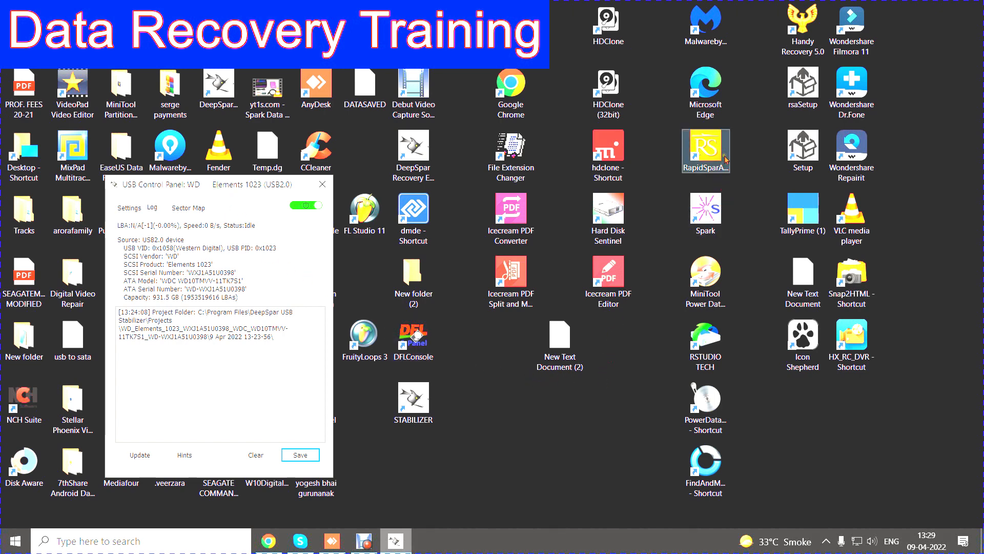
double_click(803, 18)
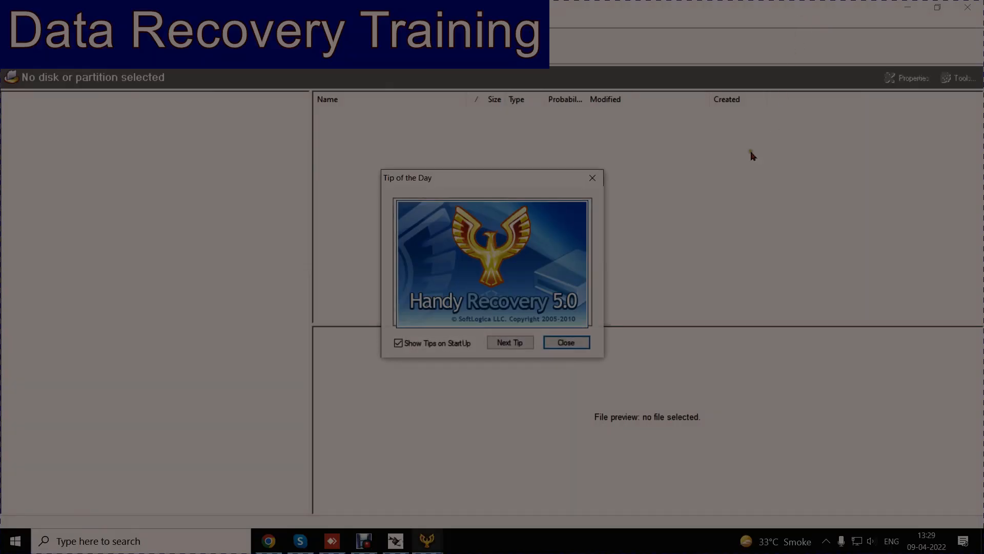
click(576, 342)
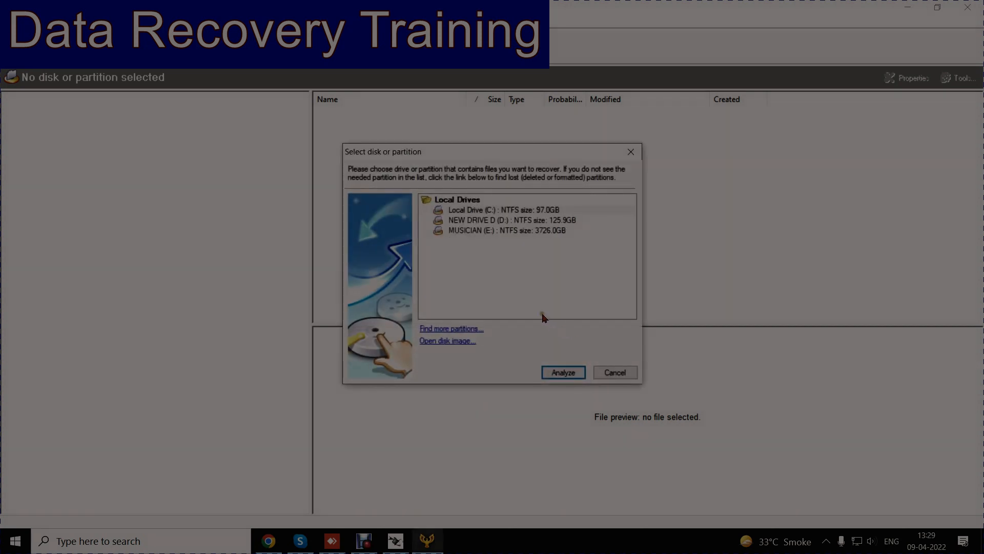
Step: Scan Disk 5 (931.50GB) for lost partitions and analyze the NTFS [1.0MB - 931.5GB] partition
click(464, 330)
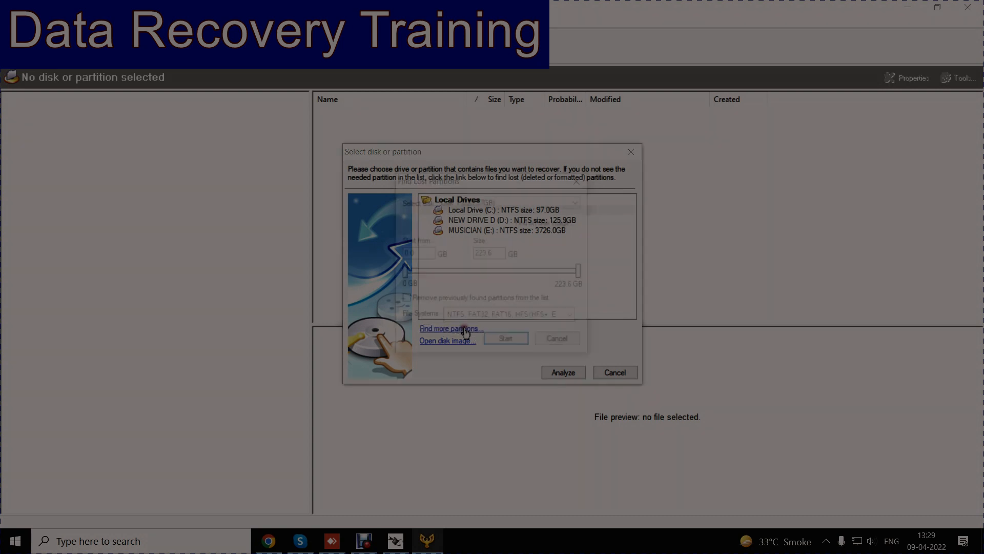
click(579, 203)
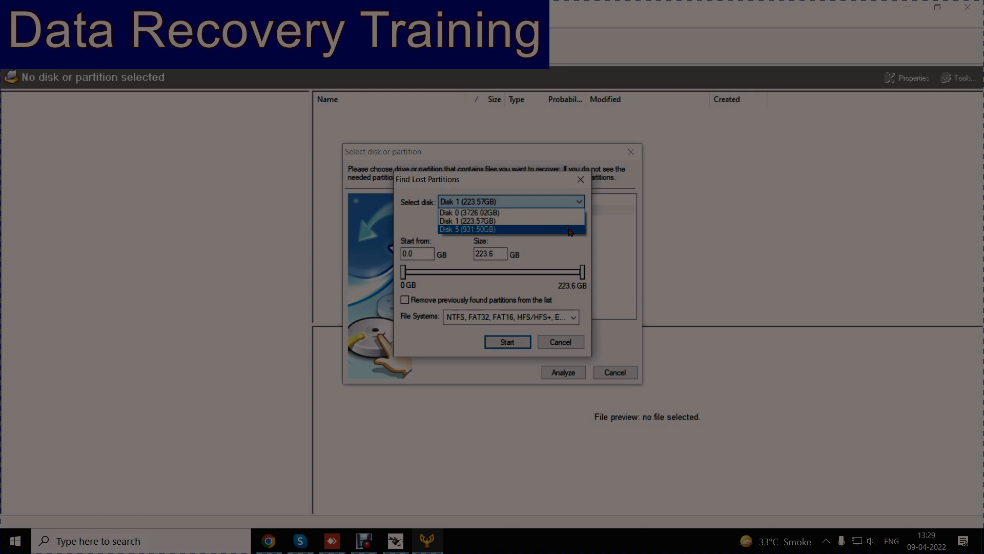
click(569, 229)
click(509, 342)
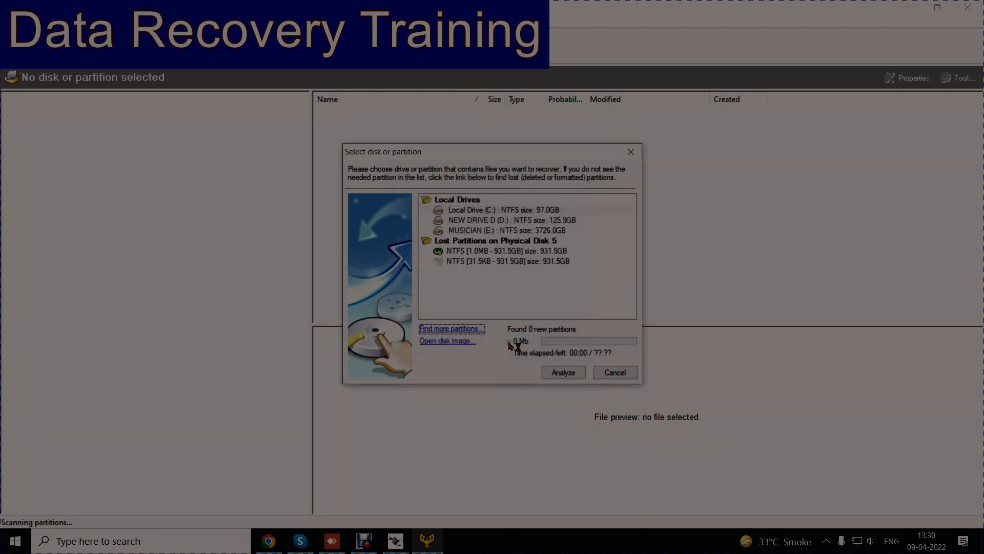
double_click(514, 252)
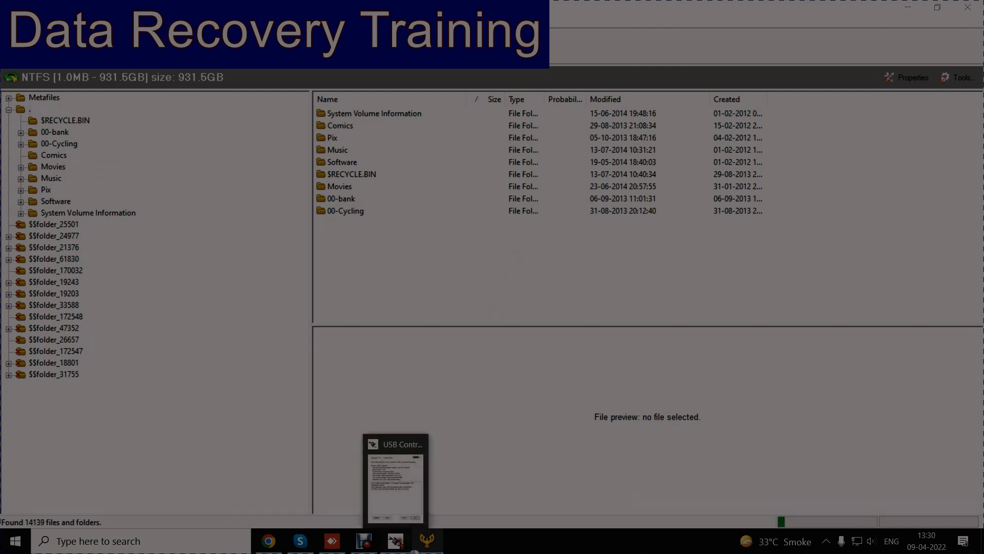
Step: Show the Sector Map of the USB Control Panel and move its window clear of the folder tree
click(402, 544)
click(190, 208)
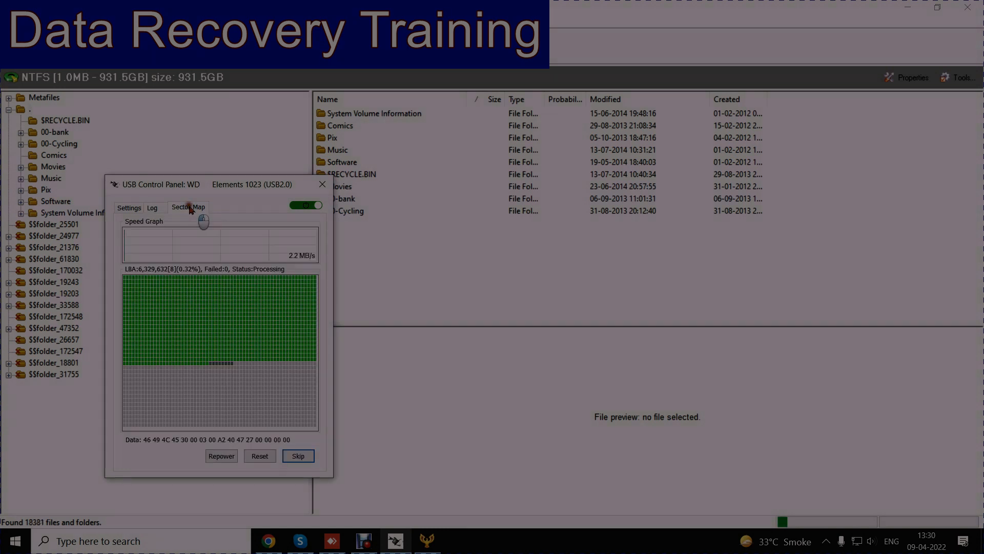
drag(215, 187, 749, 141)
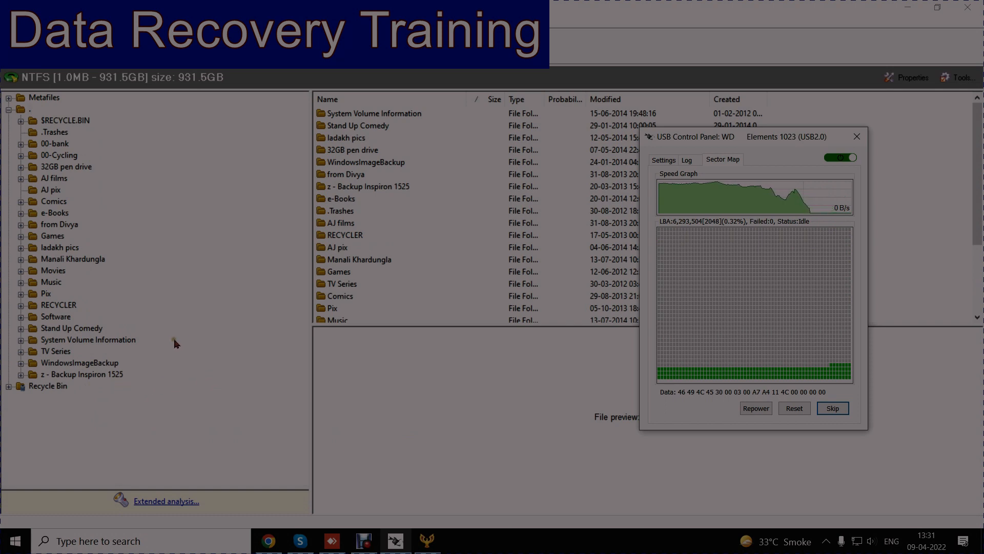
Step: Open the manali folder inside ladakh pics and preview DSCN2542.jpg, DSCN2492.jpg, 20130714_113321.jpg, DSCN1789.jpg and DSCN1754.jpg
click(77, 248)
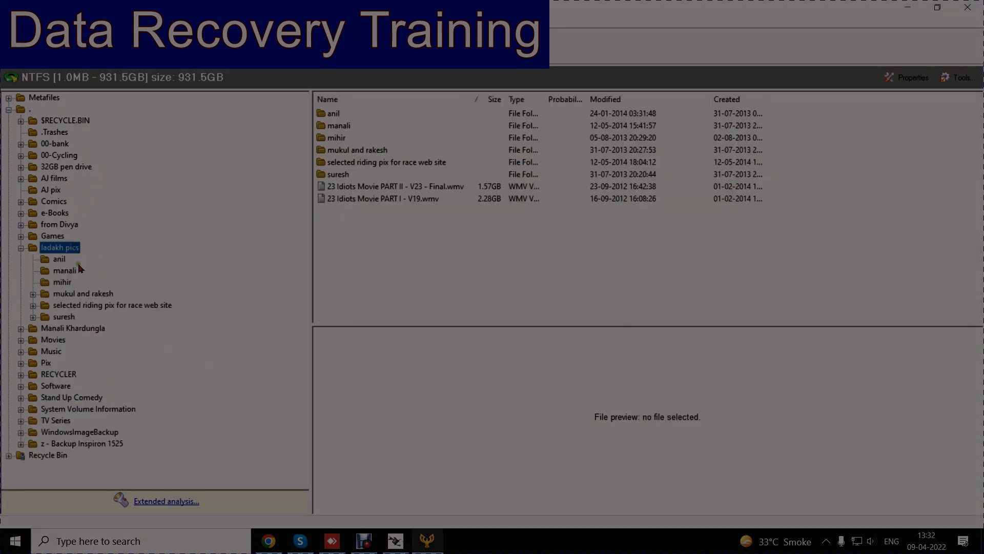
click(65, 271)
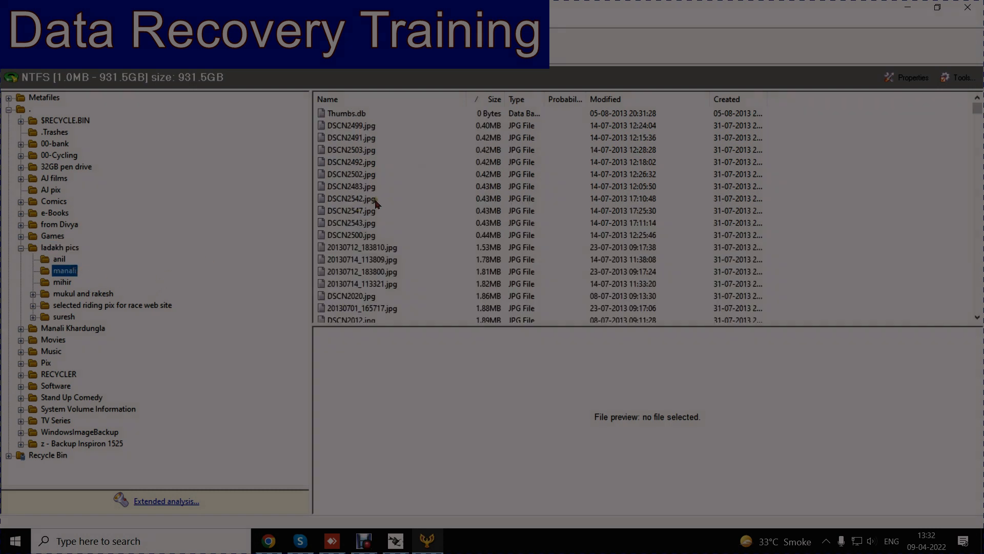
click(371, 199)
right_click(373, 202)
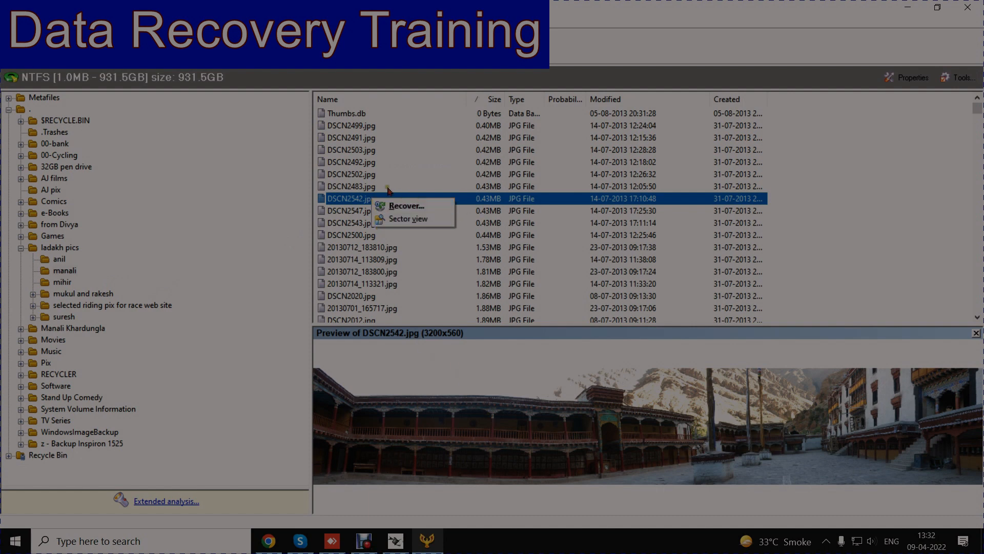
click(369, 163)
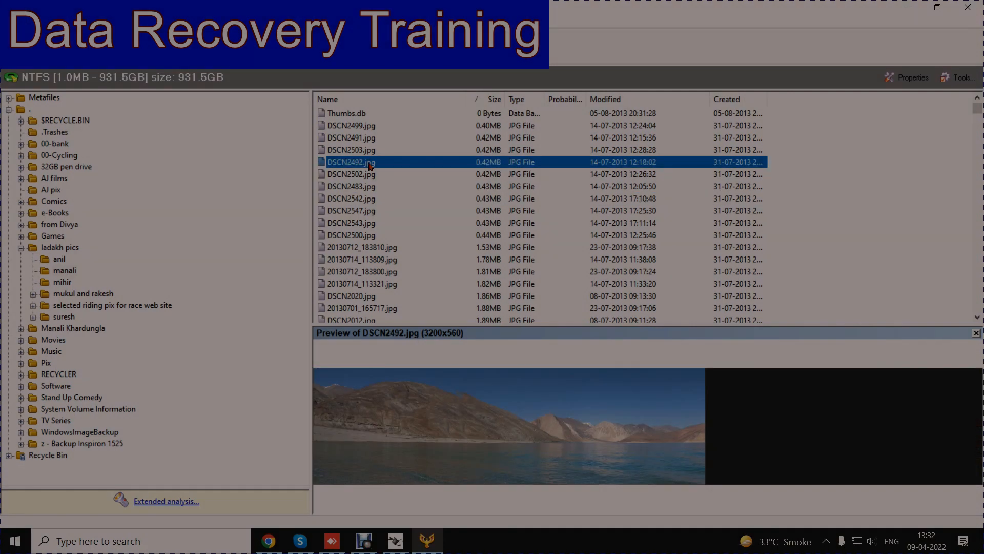
click(377, 285)
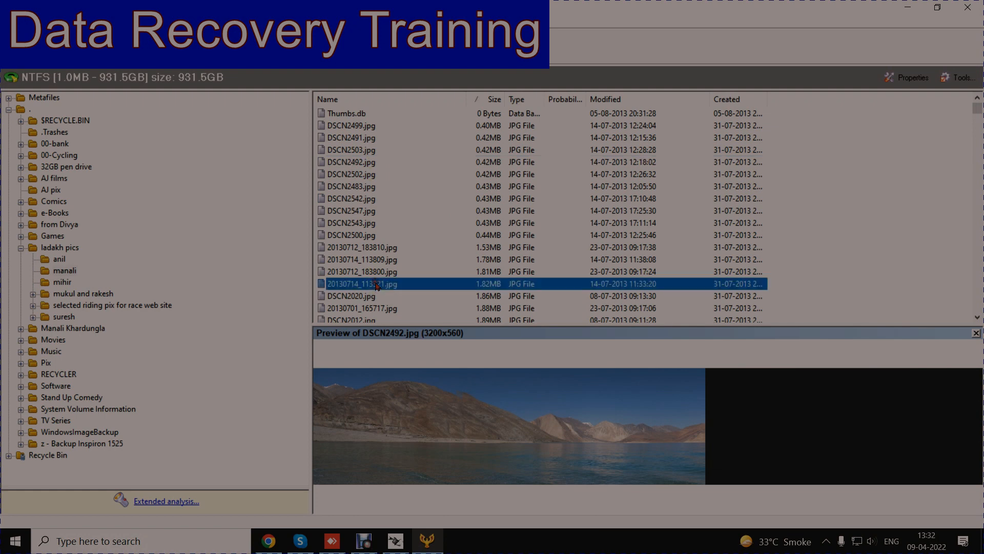
scroll(376, 285, down, 4)
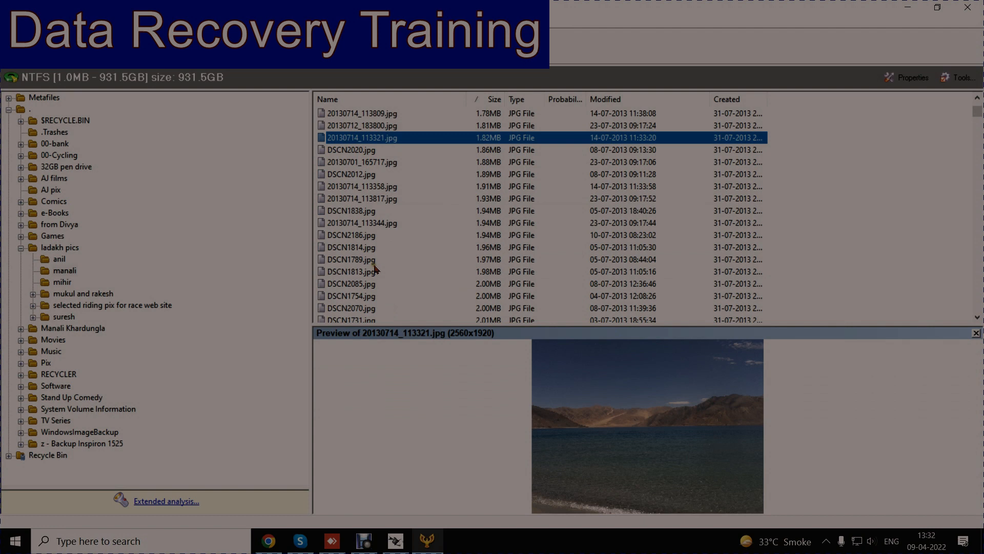
click(373, 263)
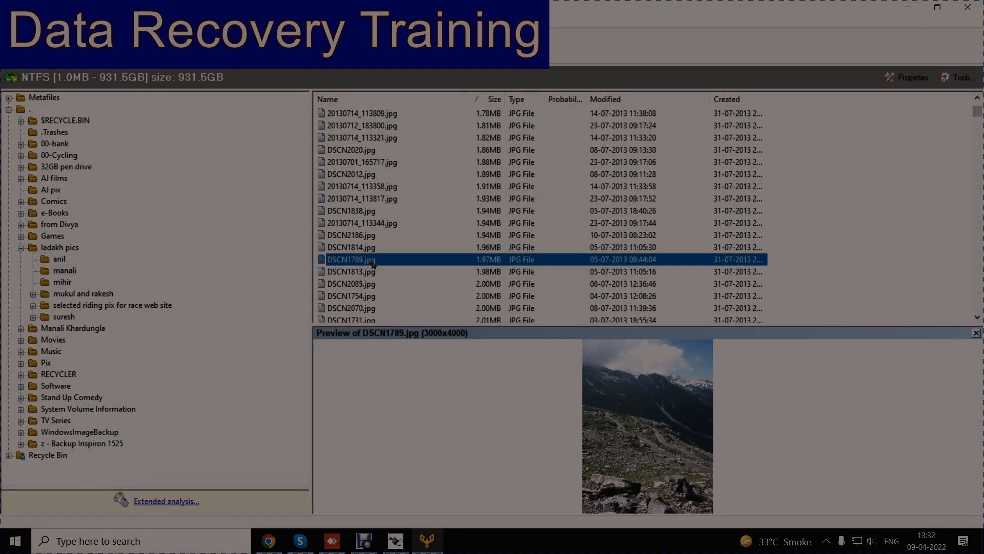
click(369, 298)
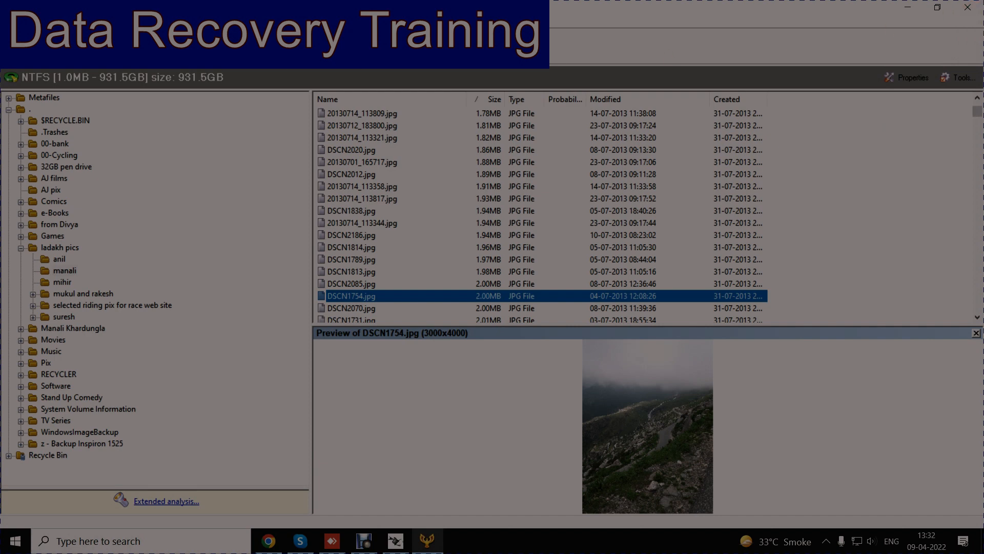
Step: Exit Handy Recovery without recovering any files
click(10, 22)
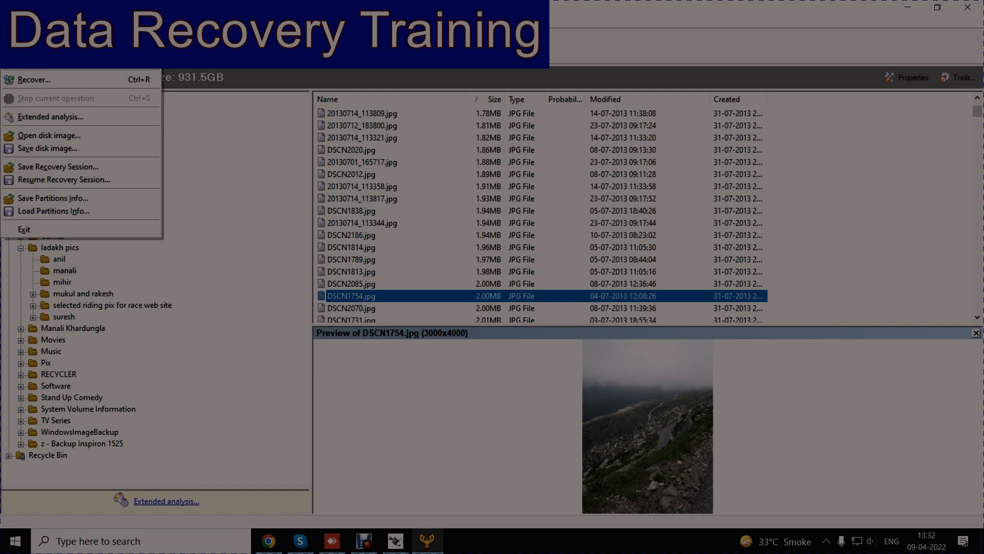
click(28, 226)
click(587, 260)
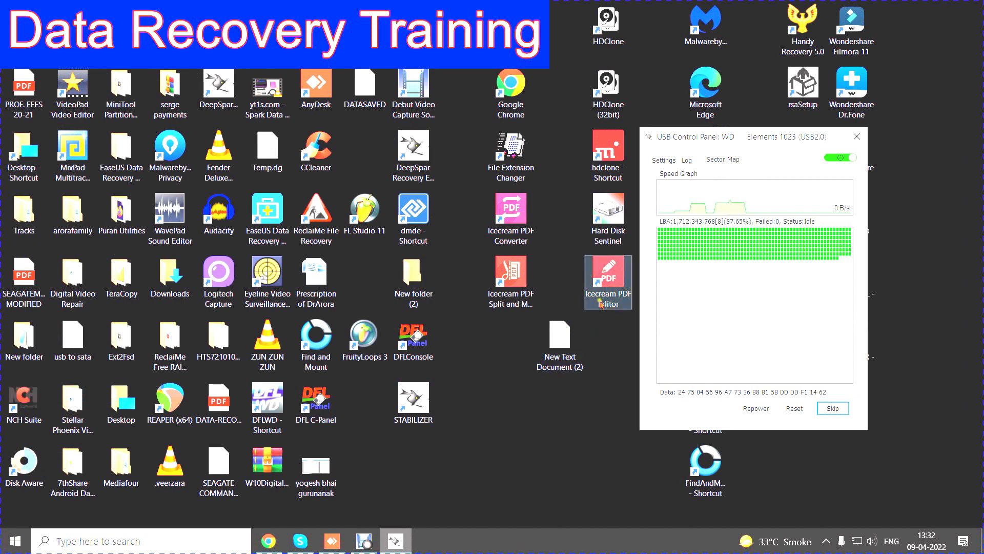
Step: Move the USB Control Panel window off the desktop shortcuts and launch Power Data Recovery
drag(750, 139, 524, 76)
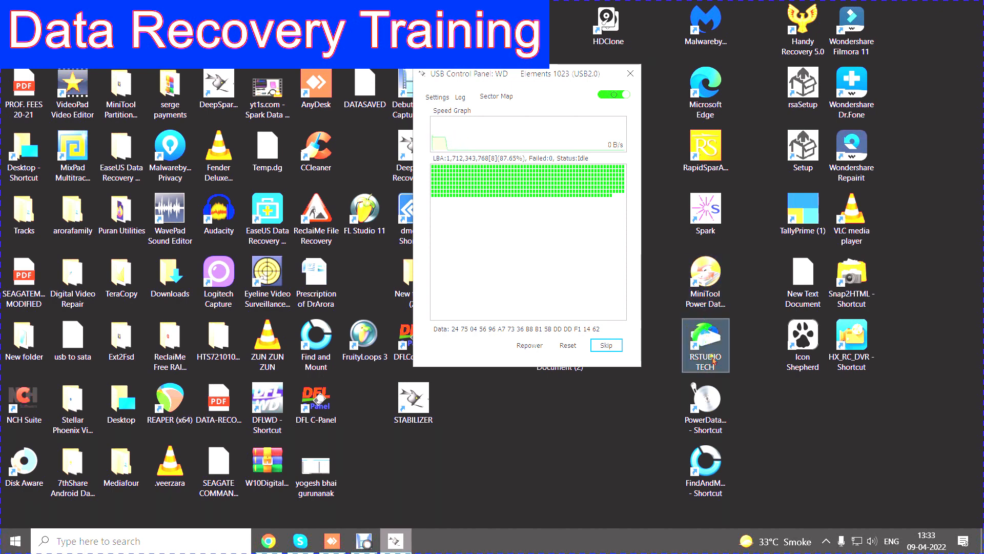
double_click(709, 405)
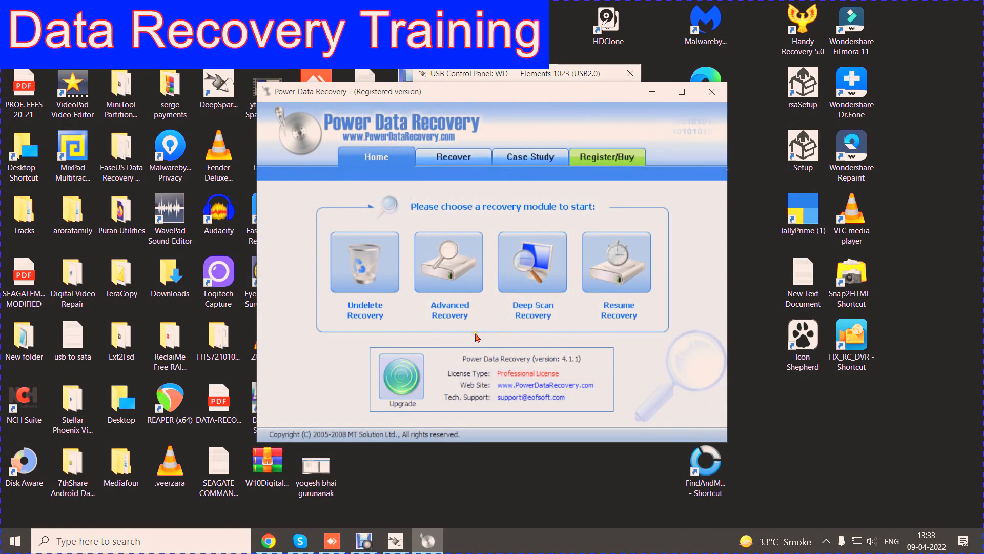
Step: Open the Elements (NTFS) volume with the Advanced Recovery module and maximize the window to show its full folder tree
click(451, 267)
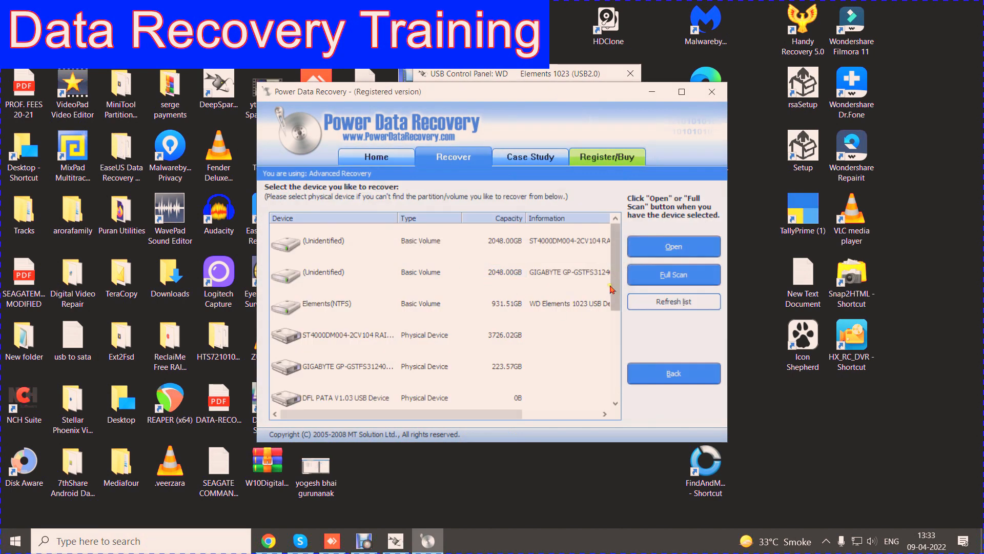
click(536, 306)
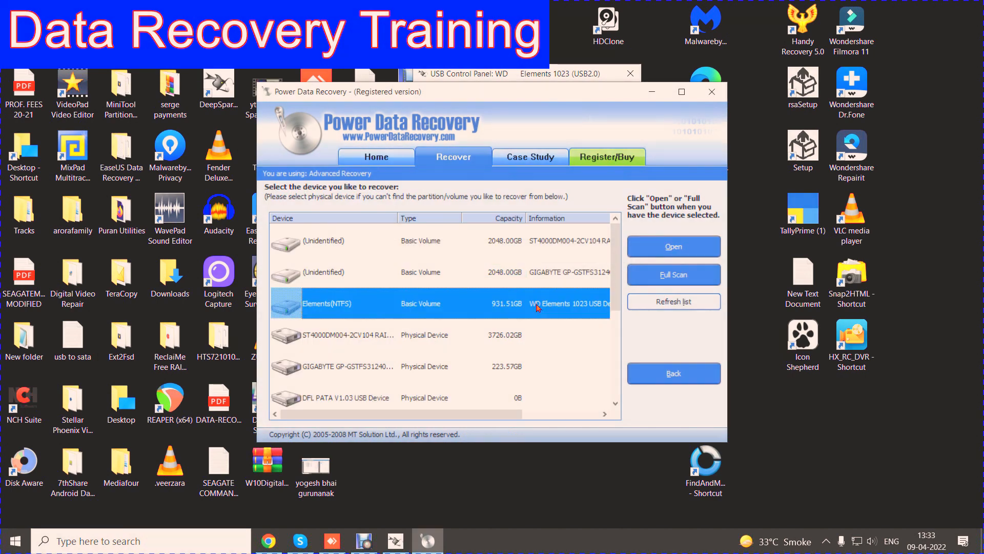
click(664, 246)
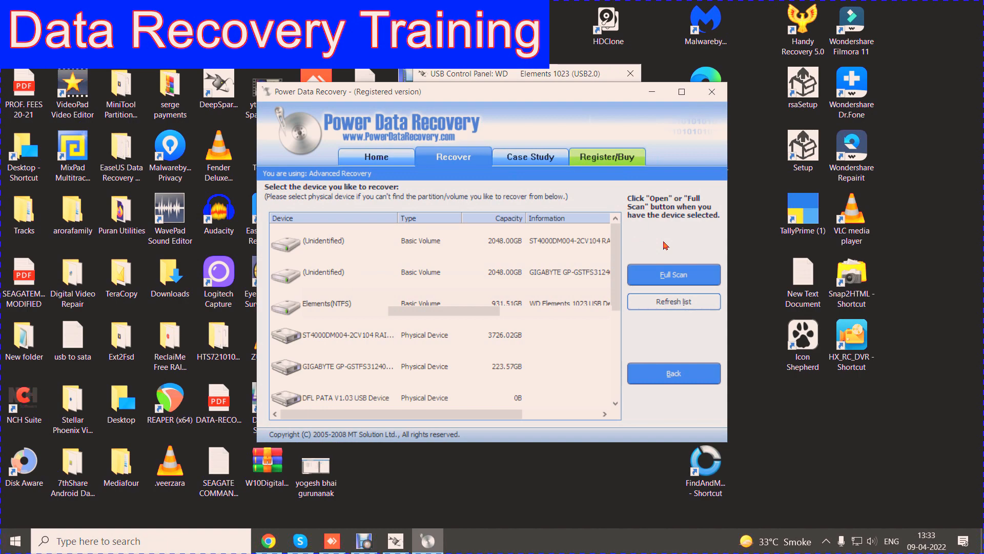
click(682, 91)
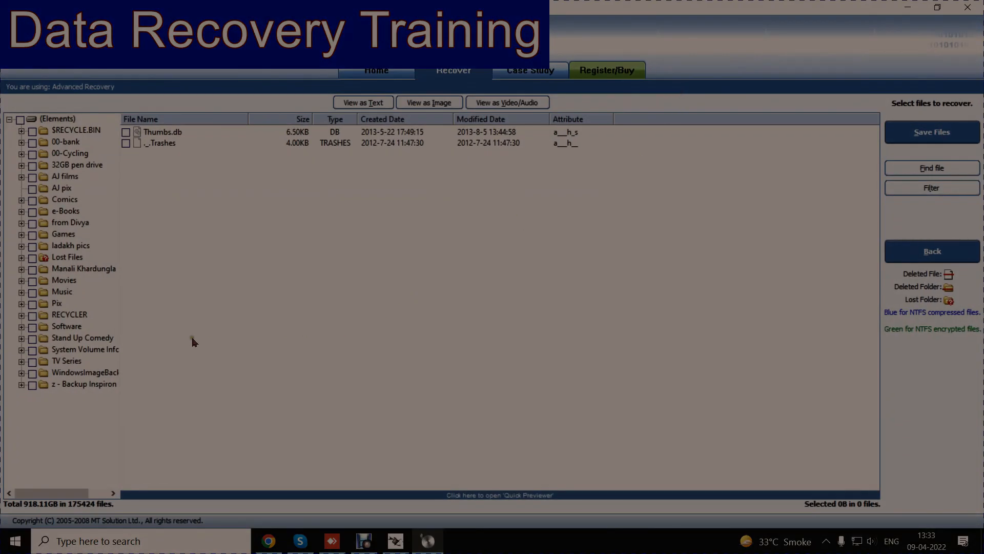
Step: Expand Lost Files with its $RmMetadata folder and Manali Khardungla, and list the files in the latter's first two subfolders
double_click(78, 258)
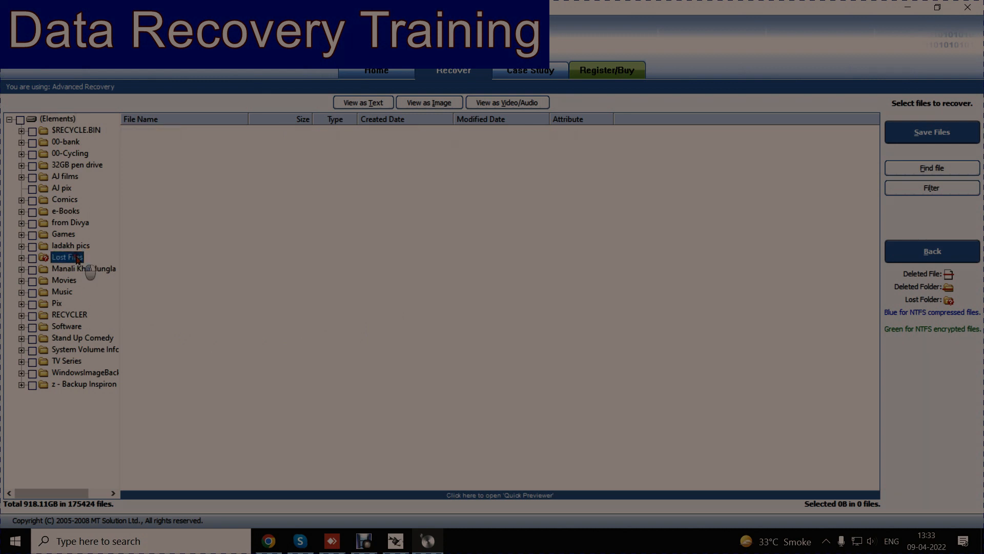
double_click(86, 270)
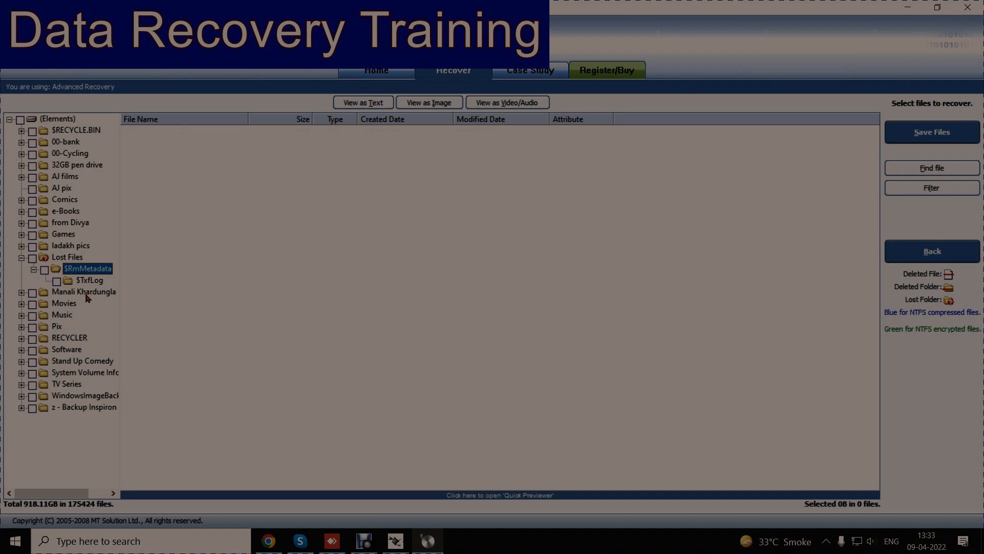
double_click(91, 294)
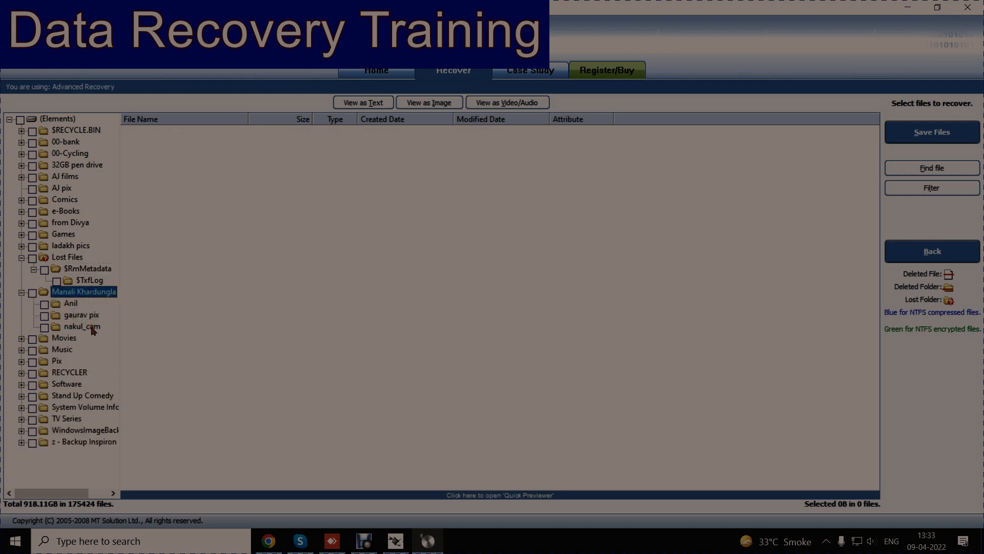
click(71, 305)
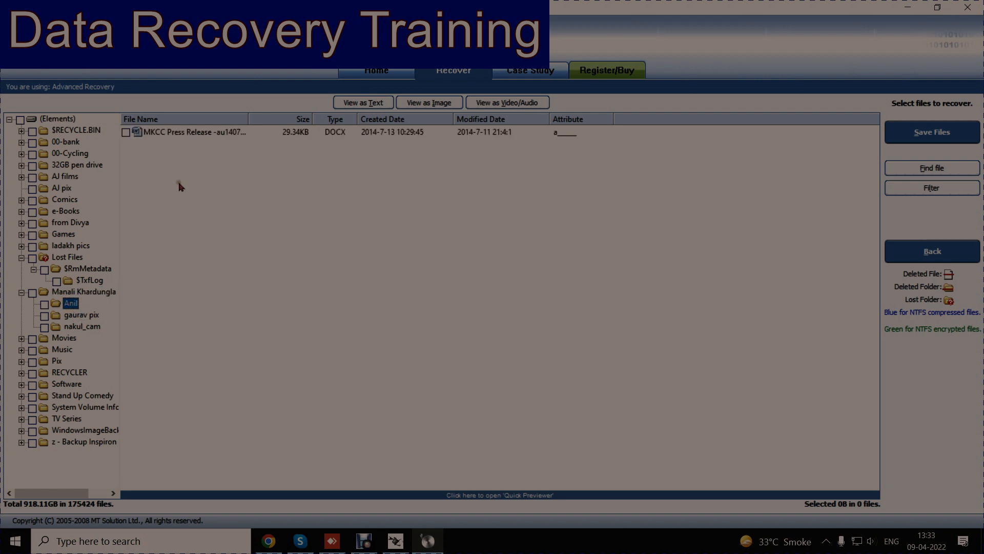
click(94, 316)
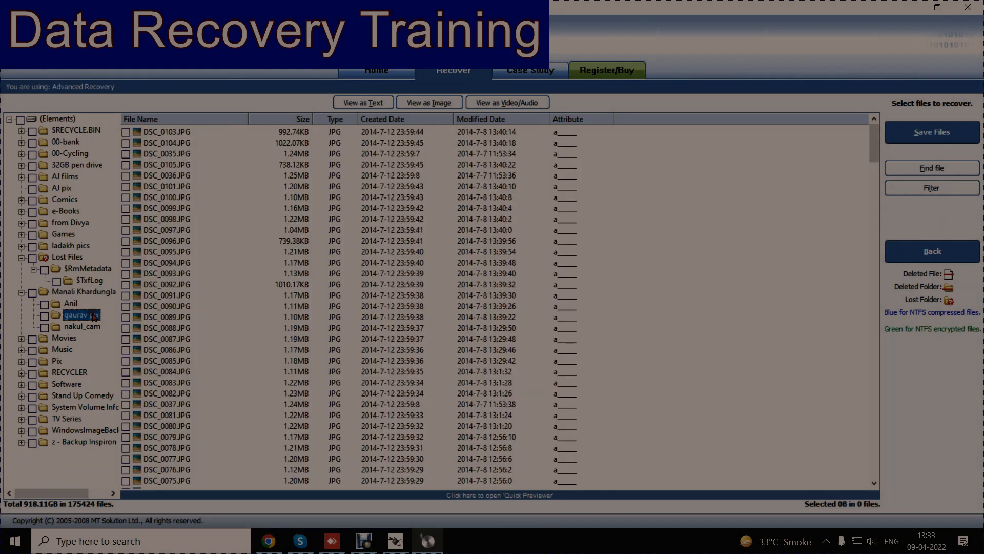
Step: View DSC_0091.JPG as an image in a maximized viewer, and close the viewer
click(165, 296)
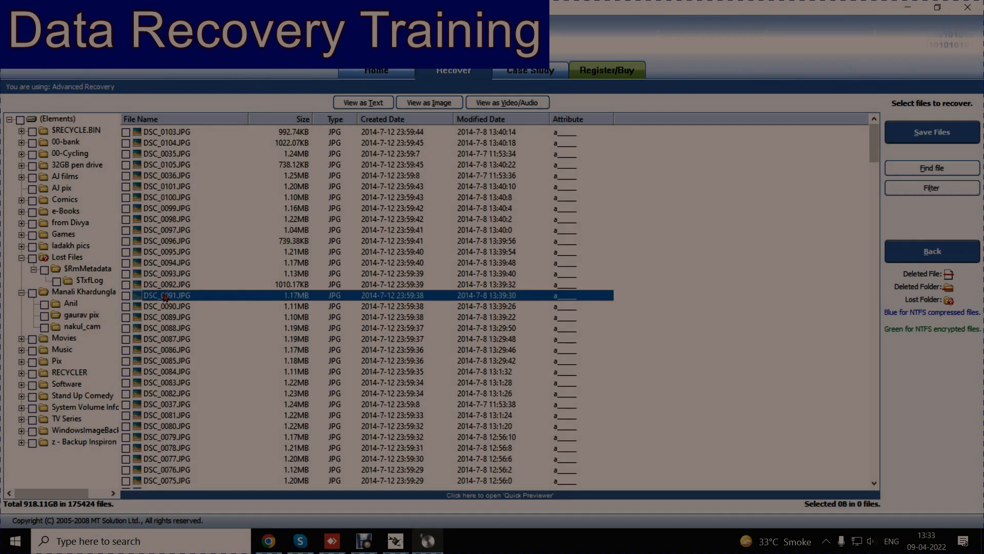
right_click(165, 297)
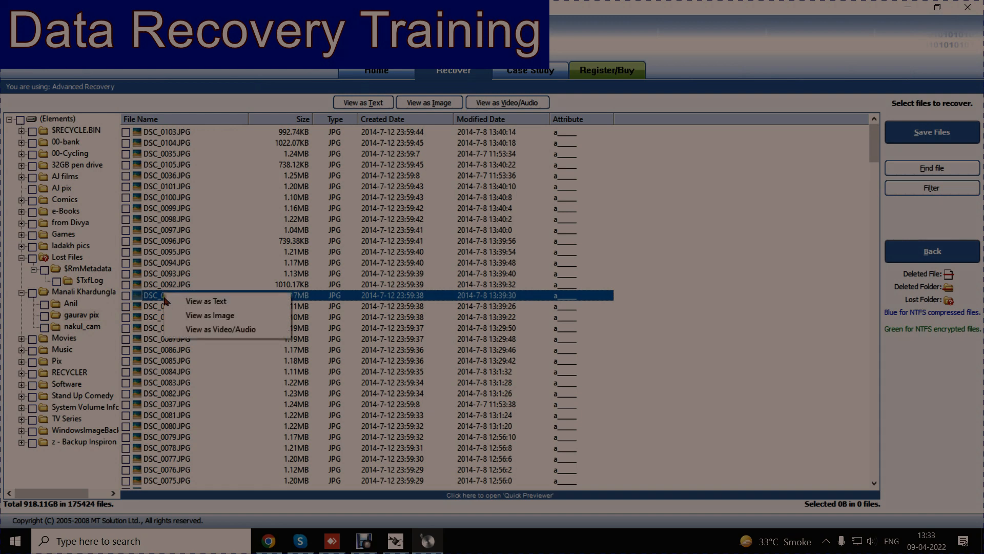
click(221, 316)
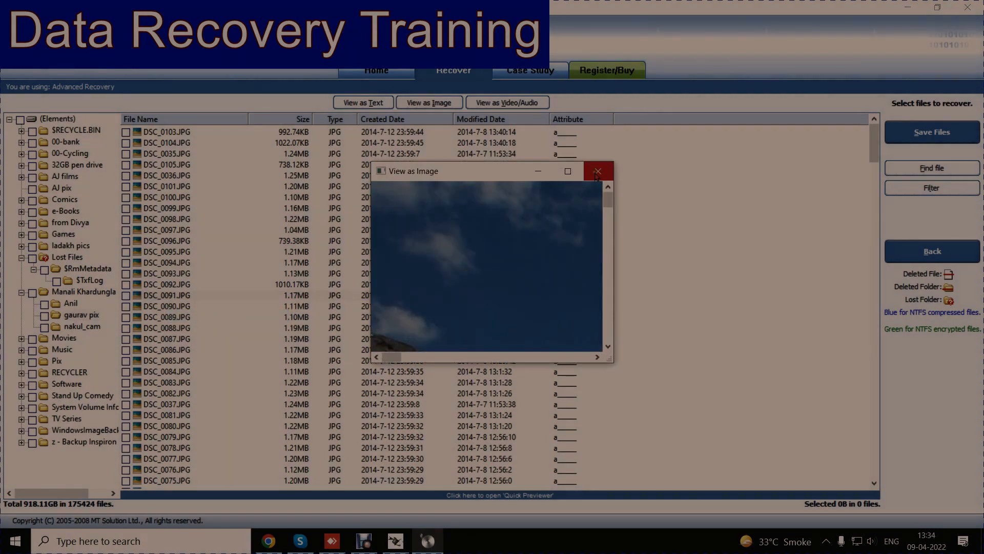
click(567, 170)
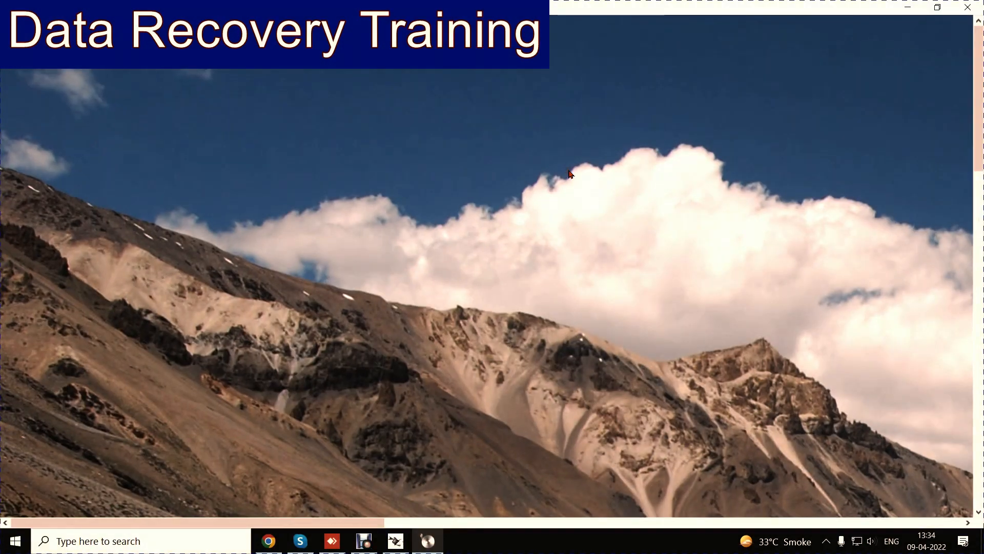
click(976, 15)
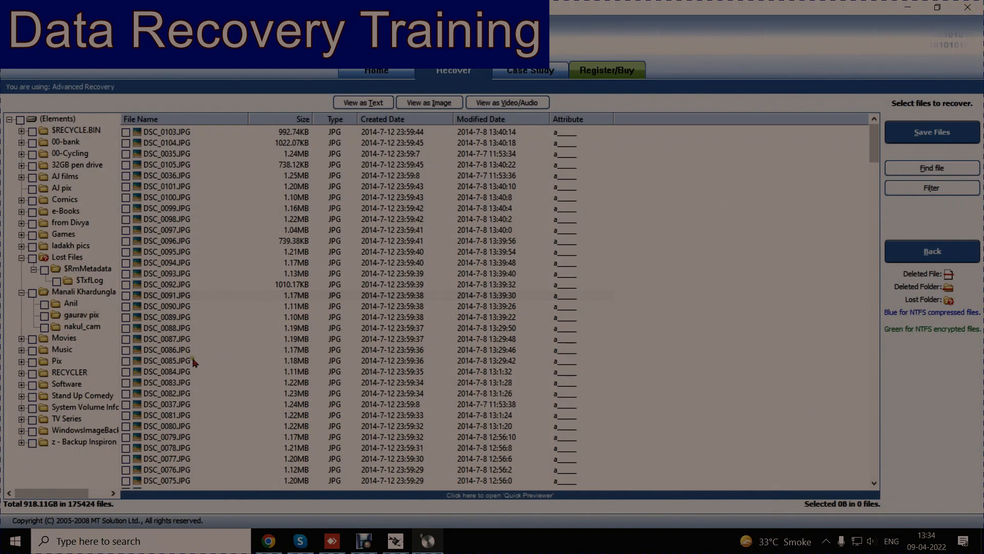
Step: View DSC_0085.JPG as an image in a maximized viewer, and close the viewer
click(184, 359)
right_click(183, 359)
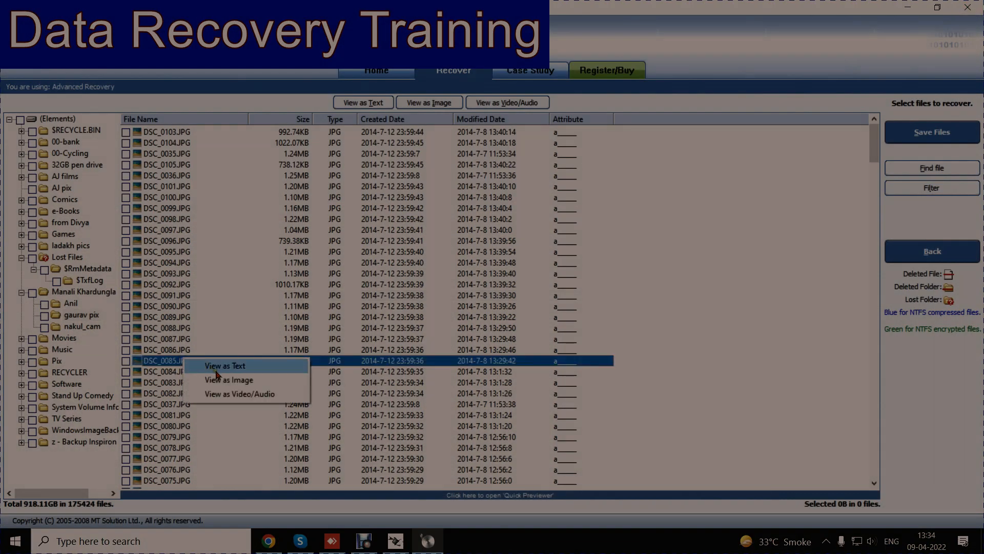
click(225, 380)
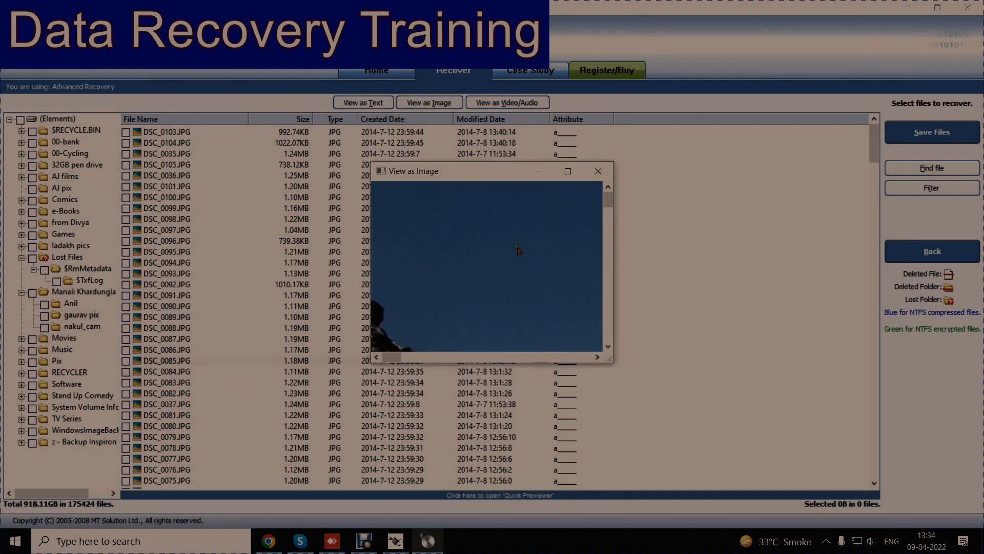
click(568, 171)
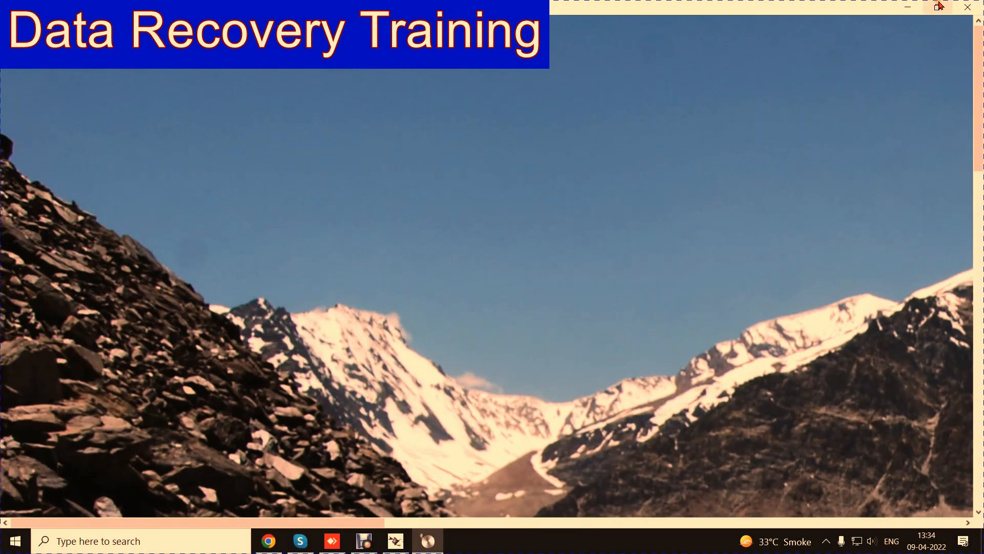
click(974, 9)
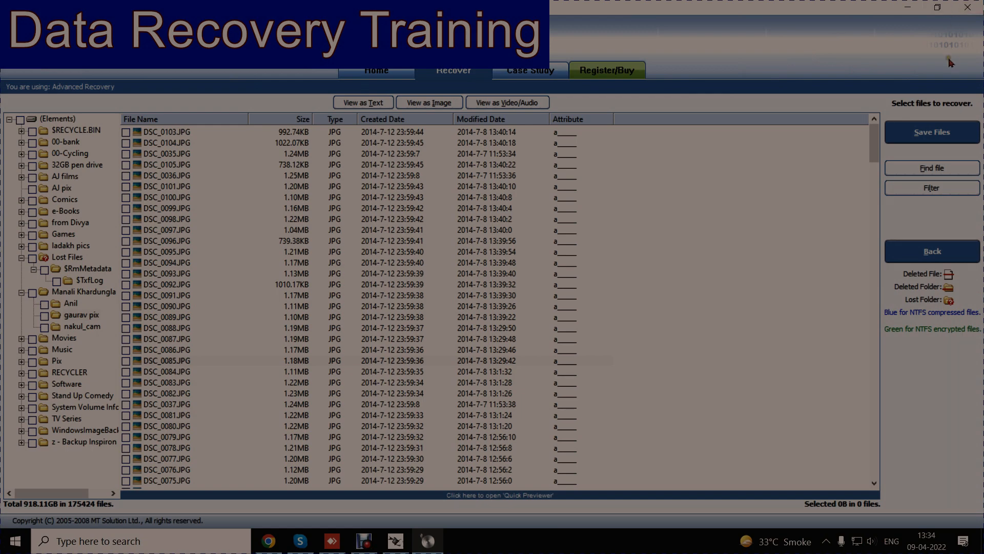
Step: Exit Power Data Recovery and launch R-STUDIO Technician, with the USB Control Panel window moved off the desktop shortcuts
click(970, 7)
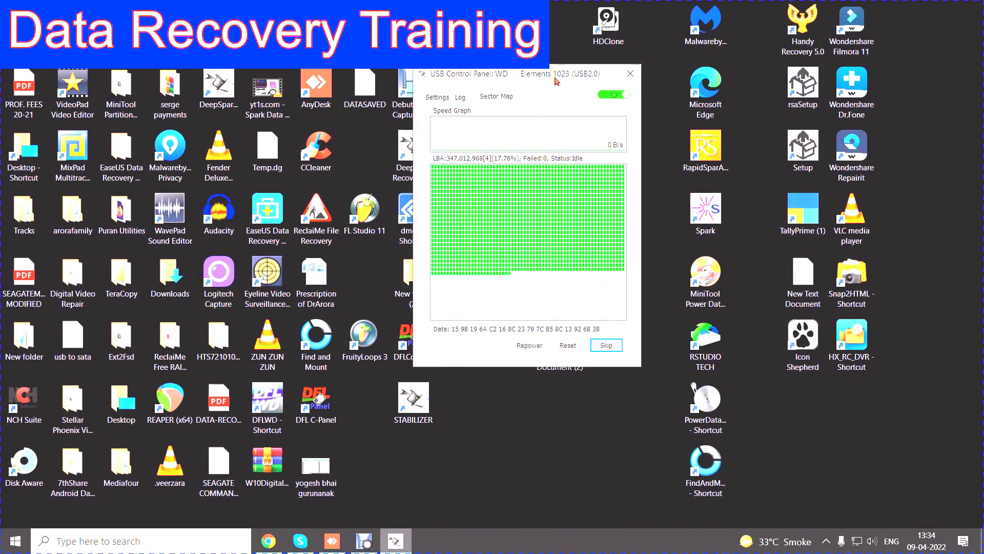
drag(548, 78, 279, 103)
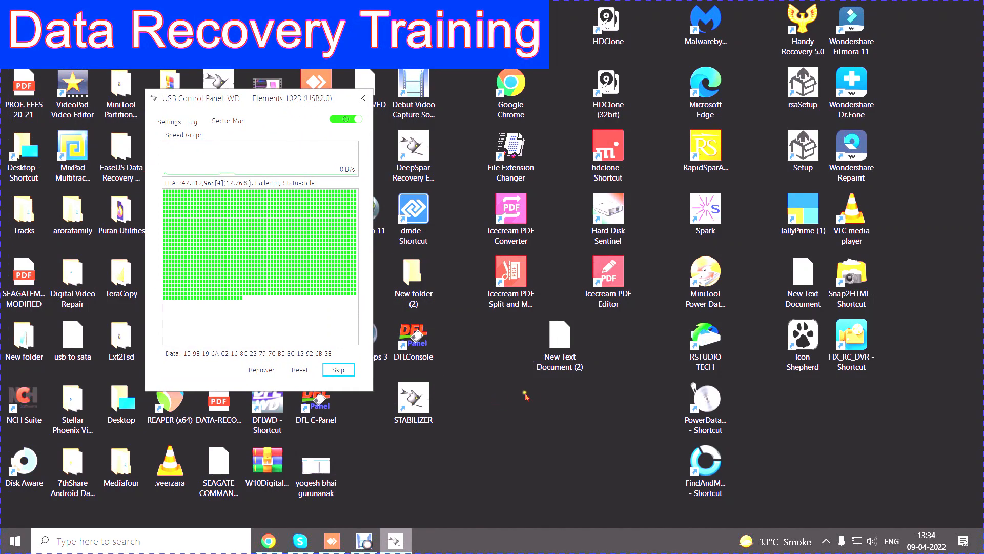
click(709, 341)
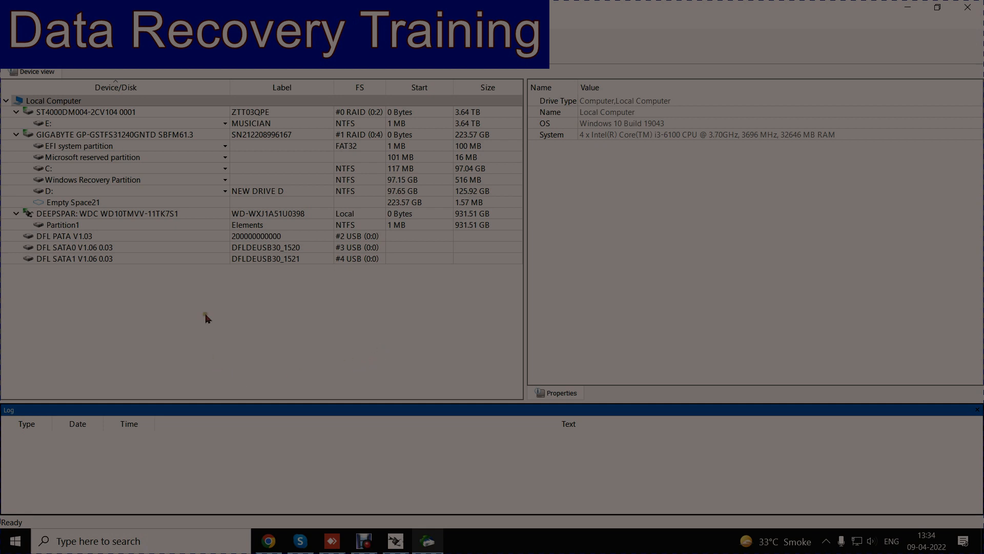
Step: Run a fast search for lost partitions on Partition1 of the DEEPSPAR drive and open the files of Recognized1
click(99, 228)
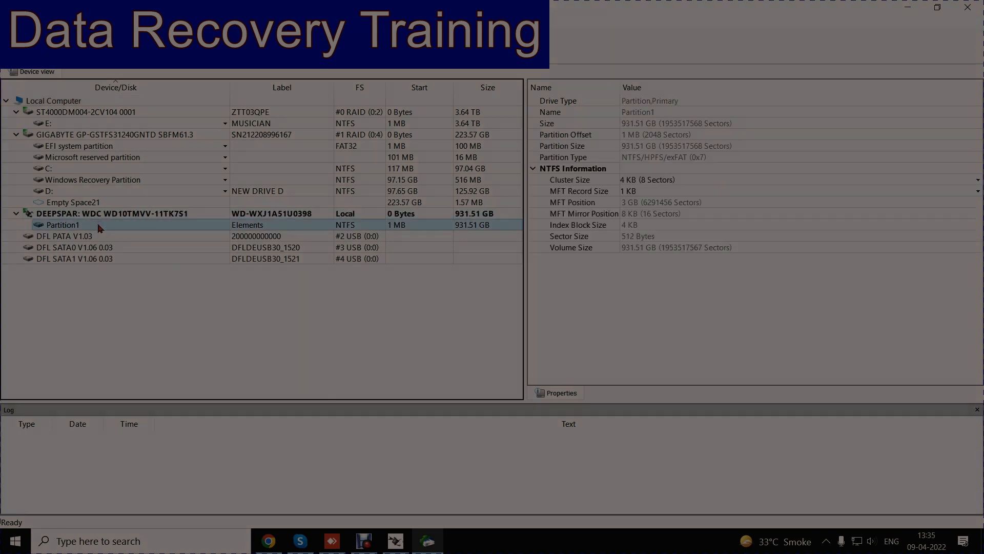
right_click(99, 228)
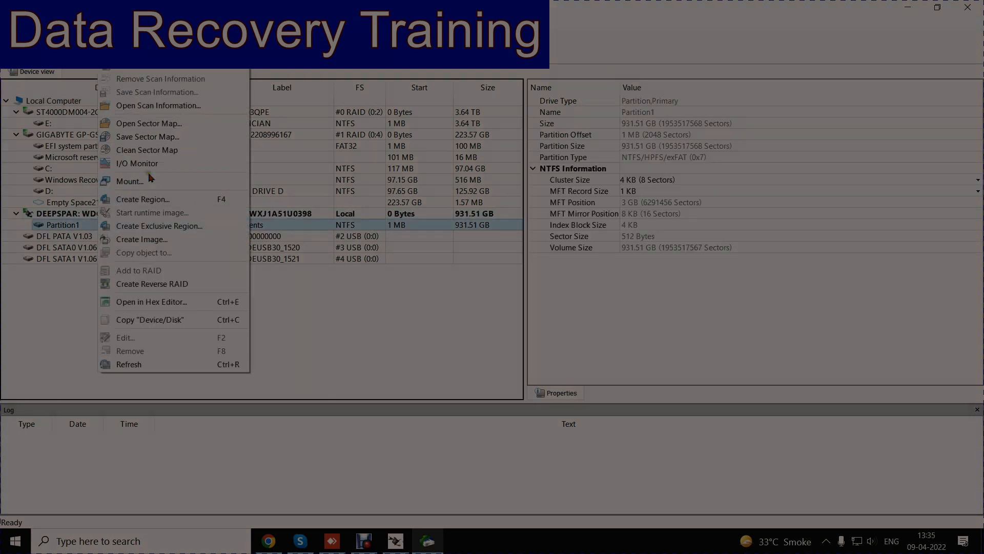
click(153, 69)
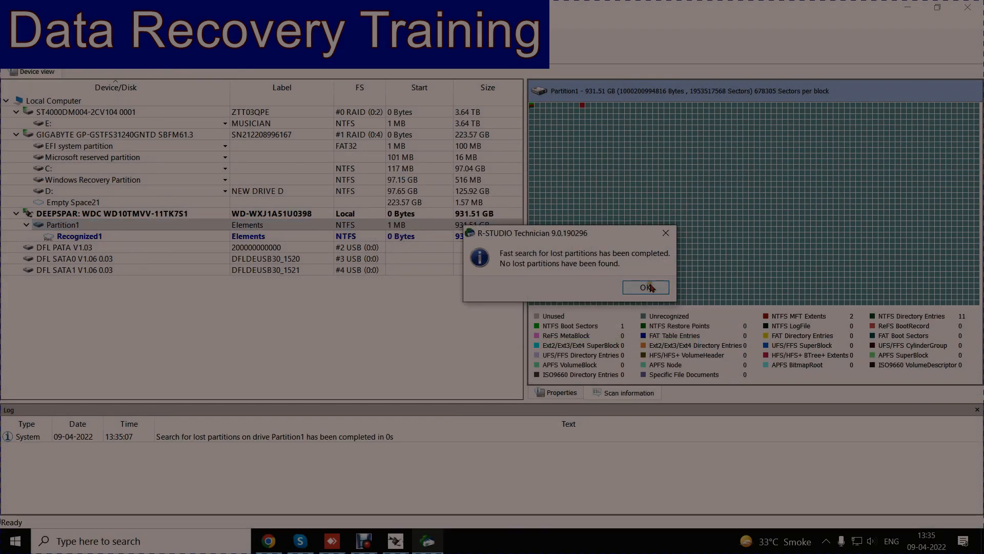
click(645, 287)
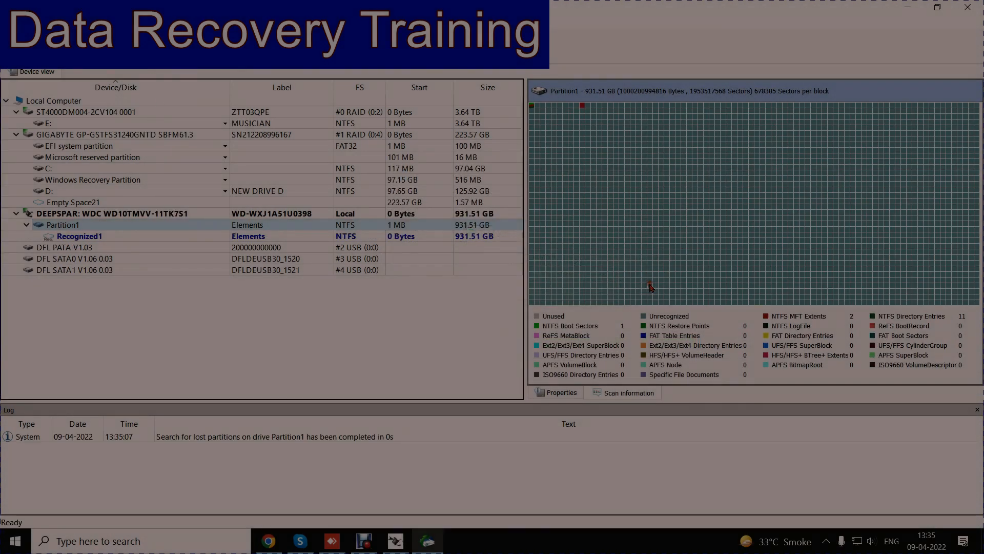
double_click(128, 237)
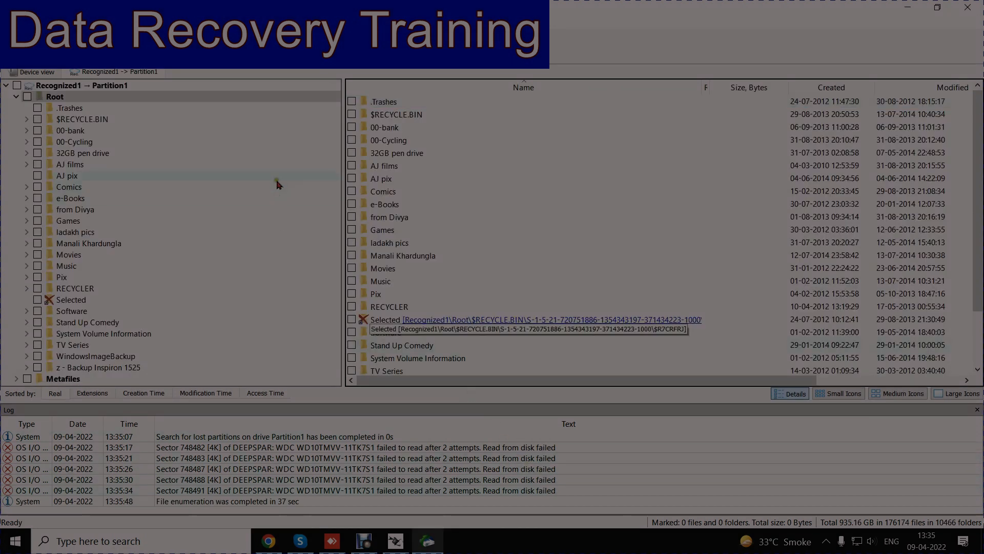
Step: Inspect the deleted Selected folder in Root, and open the Dabang2 folder inside Movies > Hindi
click(71, 300)
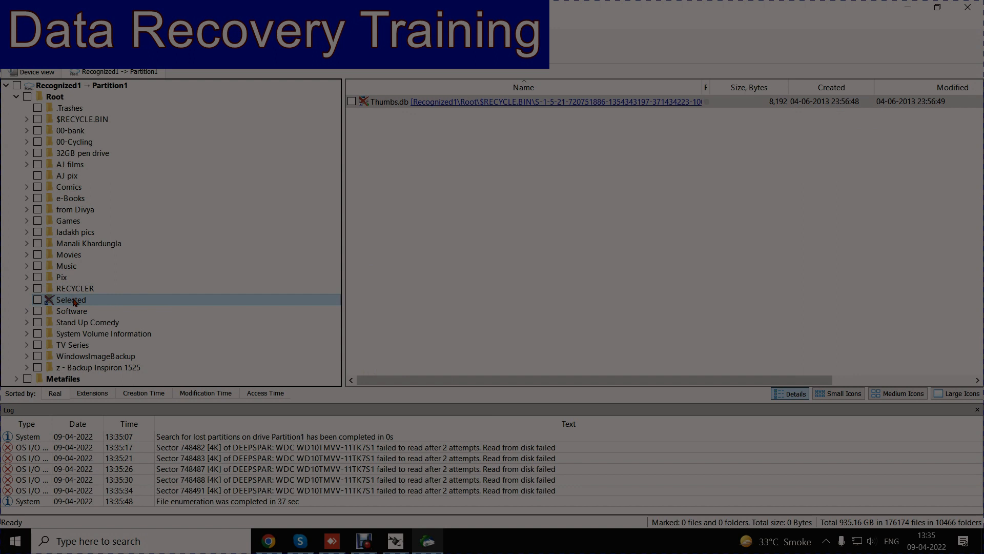
double_click(113, 256)
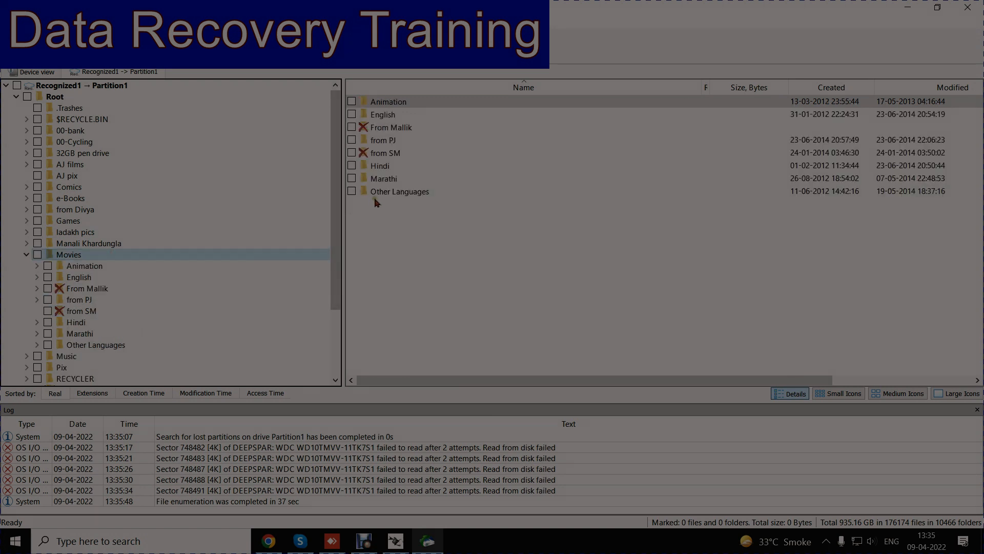
double_click(382, 165)
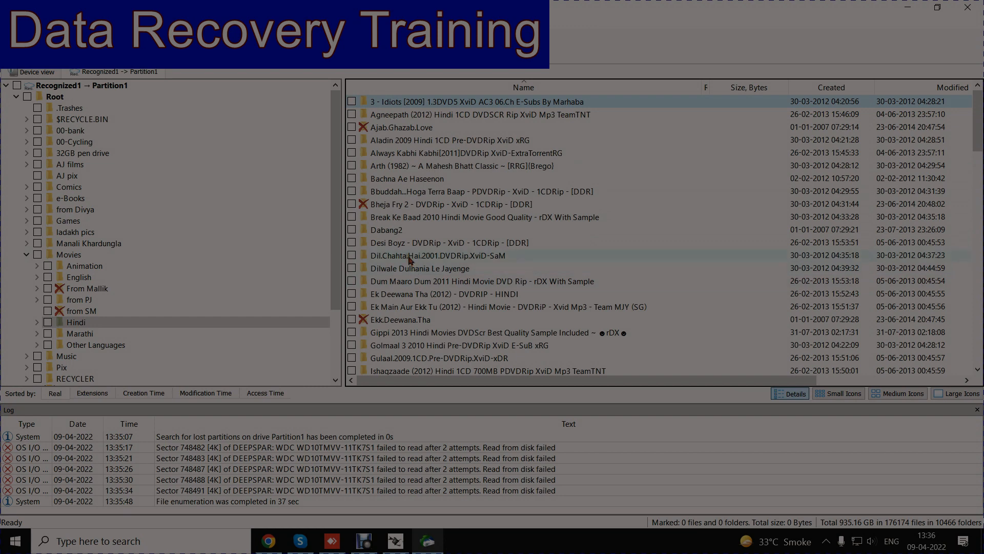
click(395, 231)
double_click(395, 231)
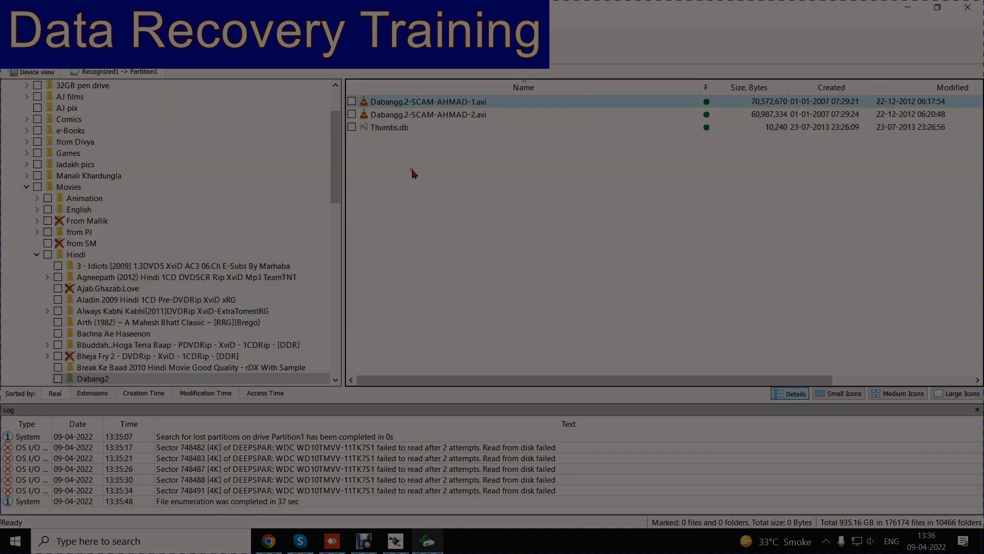
Step: Preview the video Dabangg.2-SCAM-AHMAD-2.avi
click(452, 116)
right_click(449, 116)
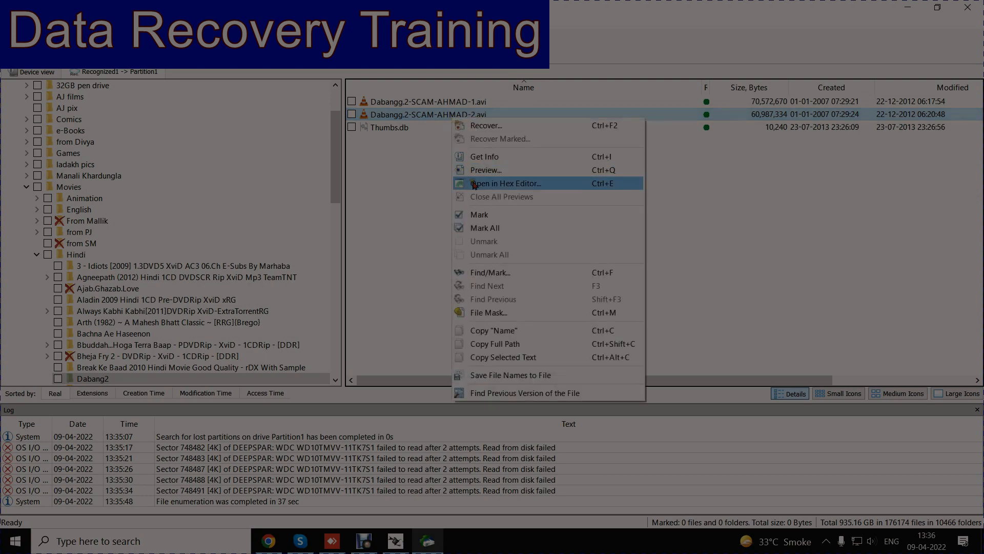
click(483, 171)
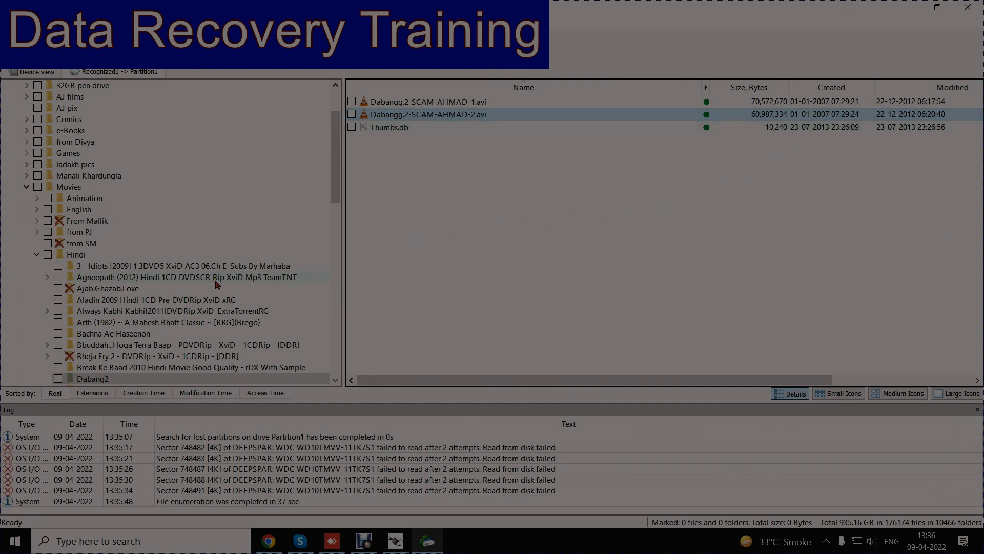
Step: Open the Ek Main Aur Ekk Tu (2012) folder under Hindi and preview its .avi movie file
scroll(216, 284, down, 4)
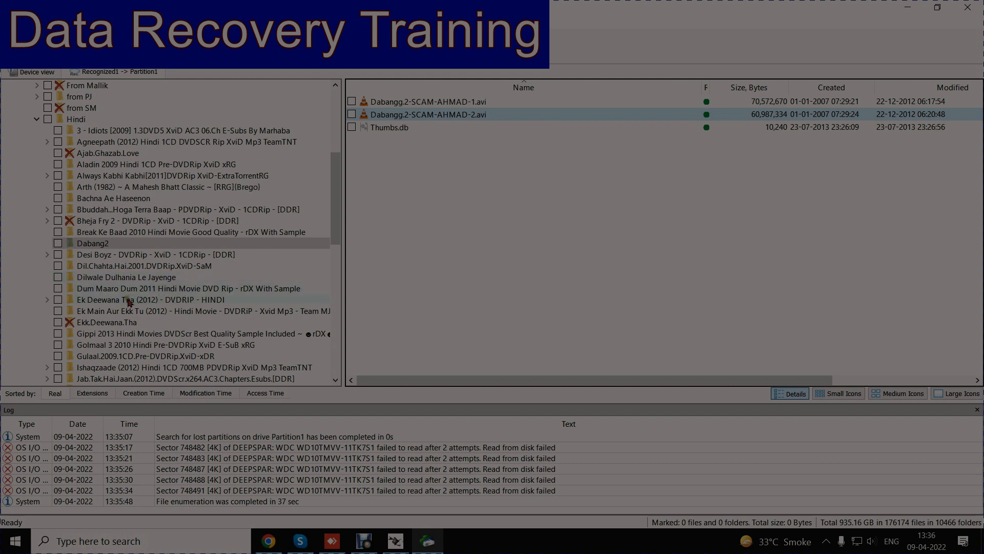
click(151, 311)
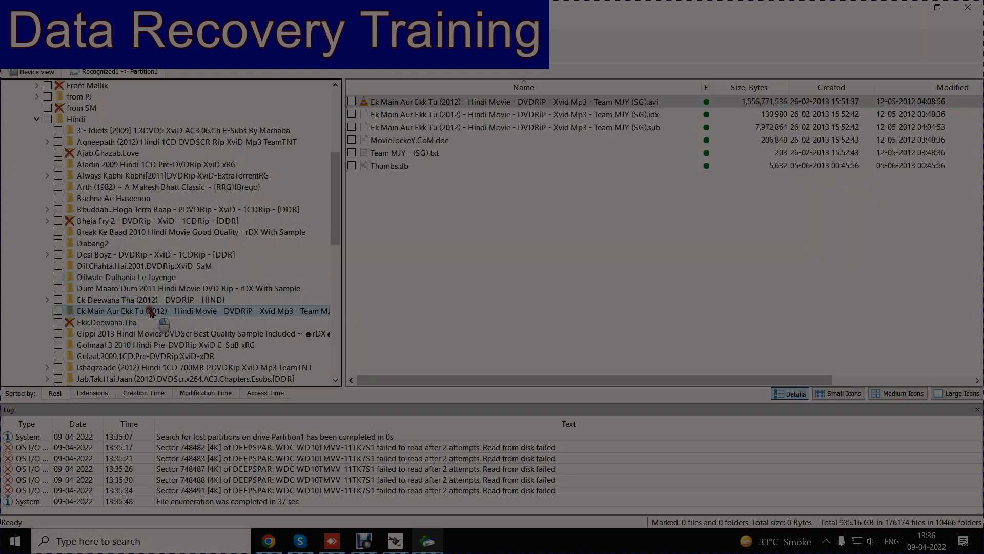
double_click(457, 101)
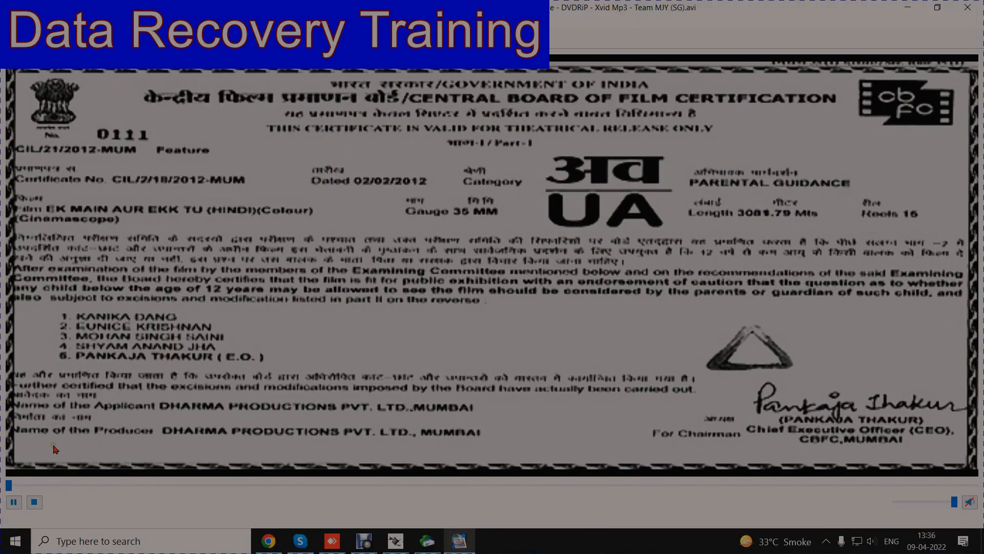
Step: Skip ahead in the Ek Main Aur Ekk Tu video preview and close it
click(44, 485)
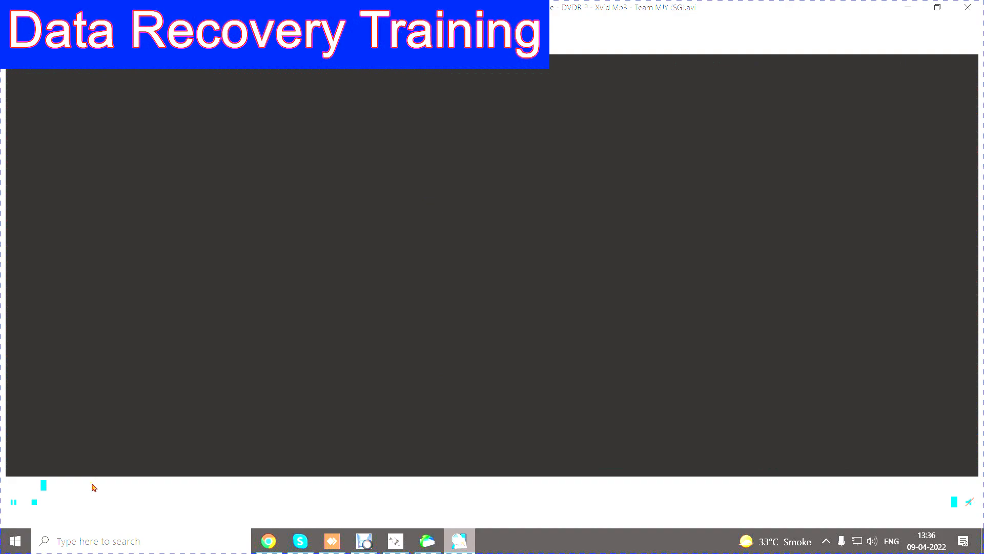
click(966, 9)
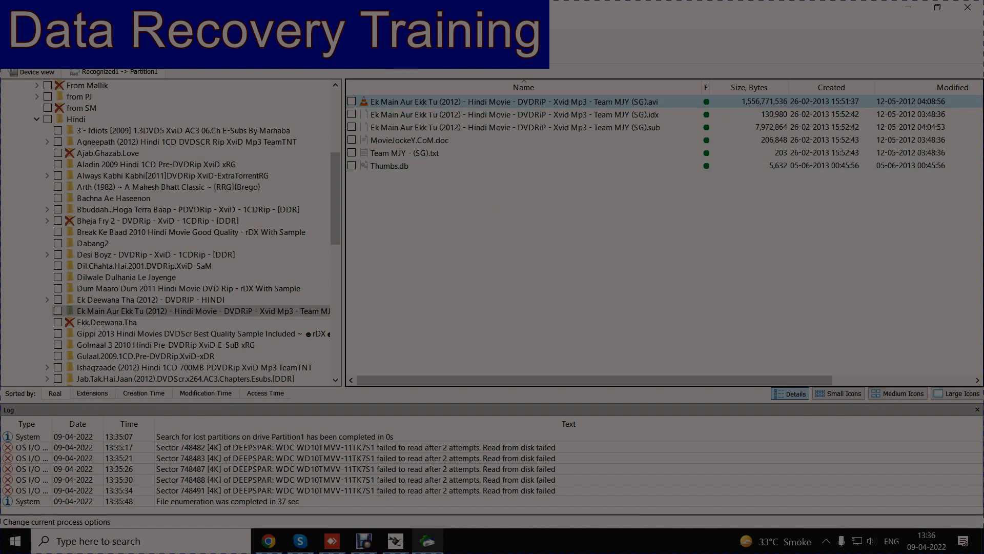
Step: Review the read tries count and DeepSpar USB Stabilizer mode choices in the I/O options
click(331, 46)
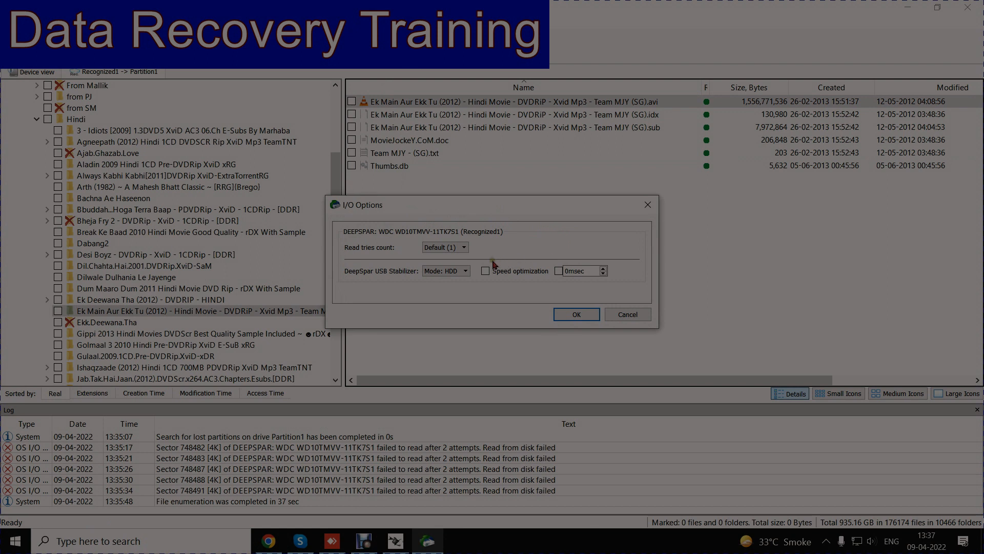
click(464, 247)
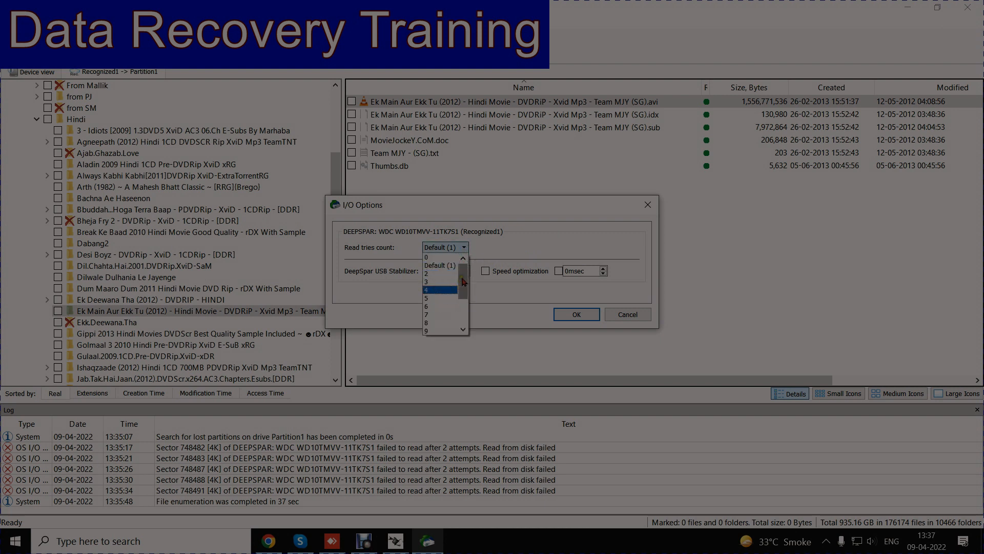
drag(462, 280, 466, 258)
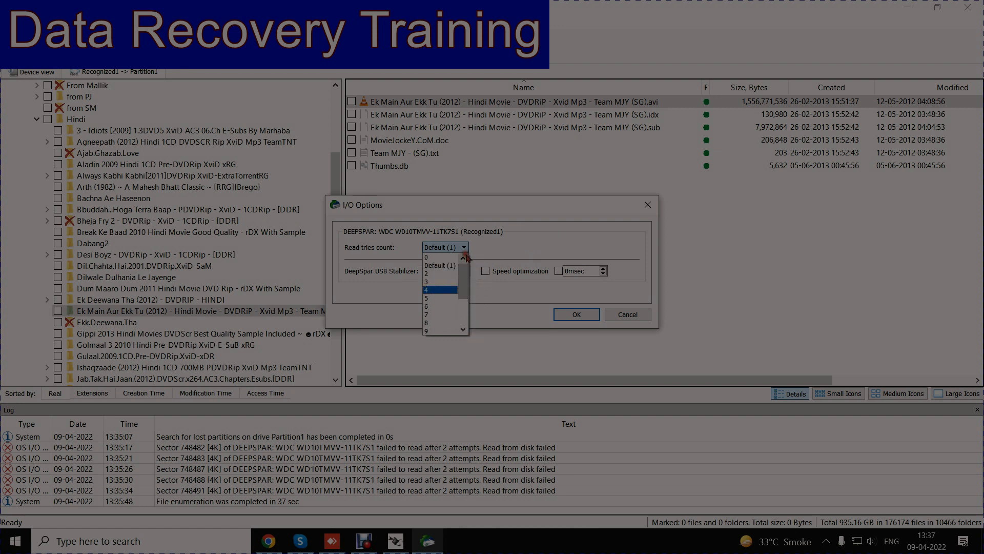
click(558, 243)
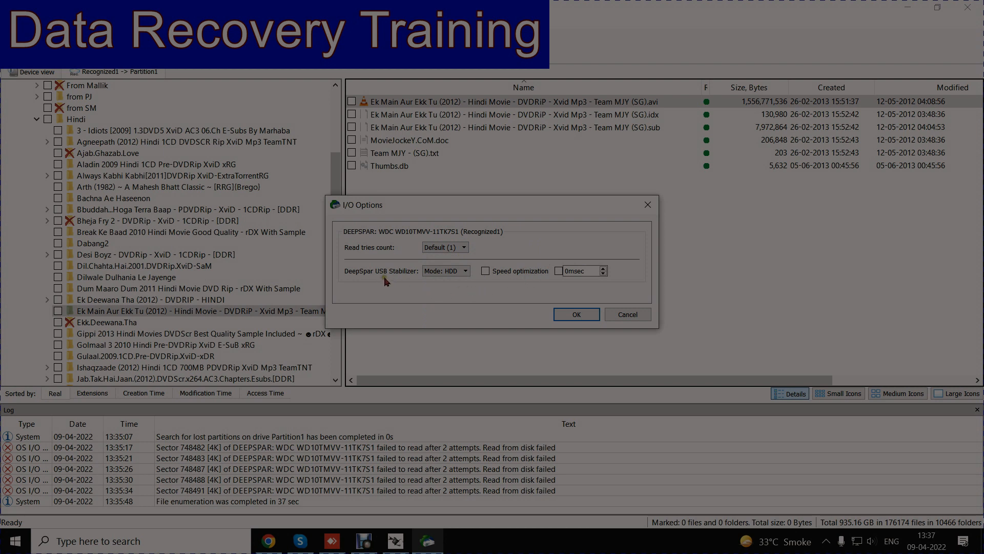
click(465, 271)
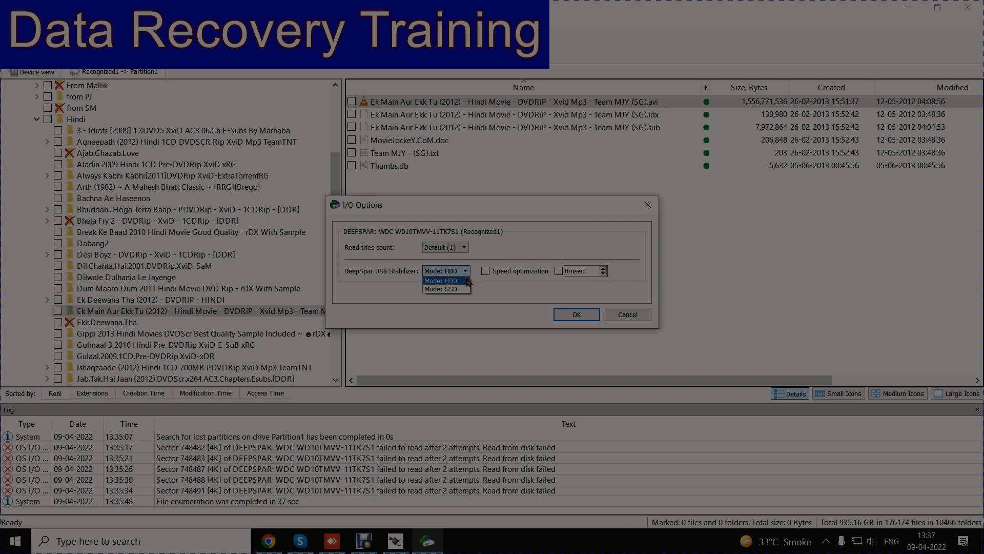
click(477, 288)
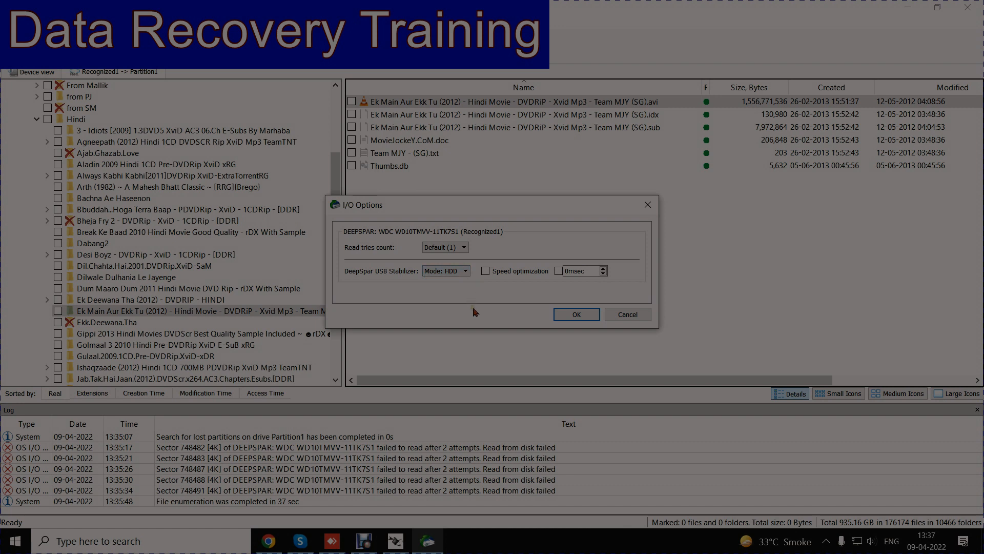
Step: Enable speed optimization and set a 7000 msec read timeout for the DeepSpar USB Stabilizer in the I/O options
click(487, 272)
click(558, 271)
click(603, 269)
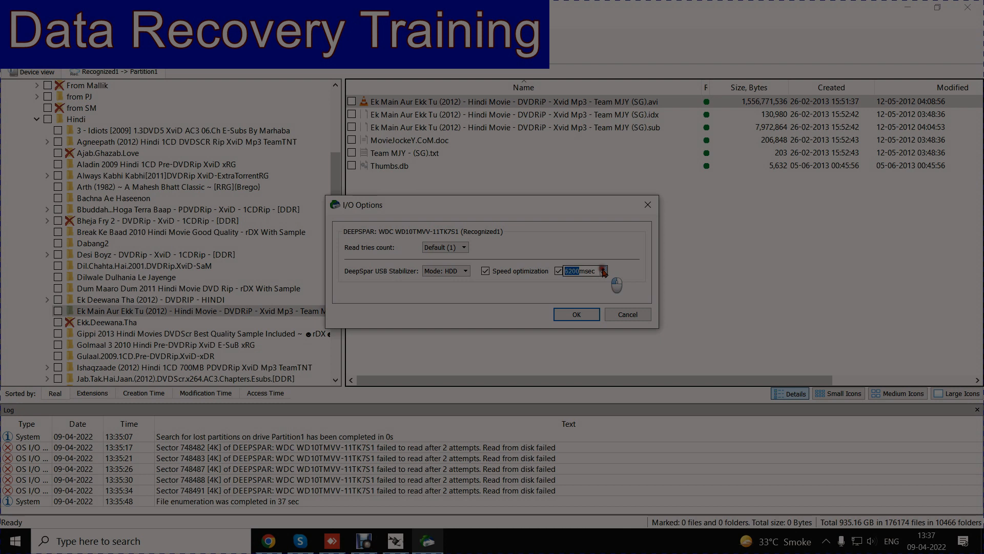
click(604, 269)
click(603, 270)
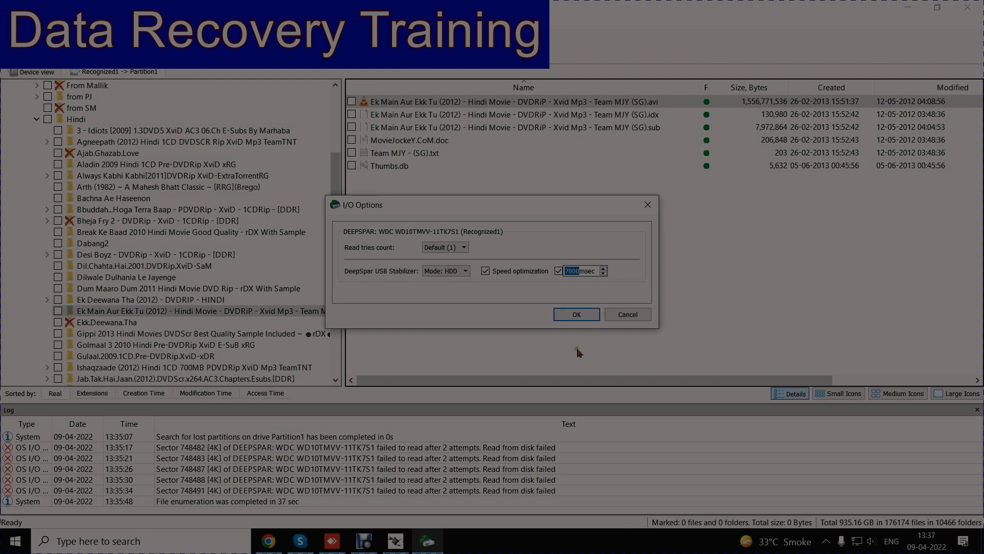
click(580, 316)
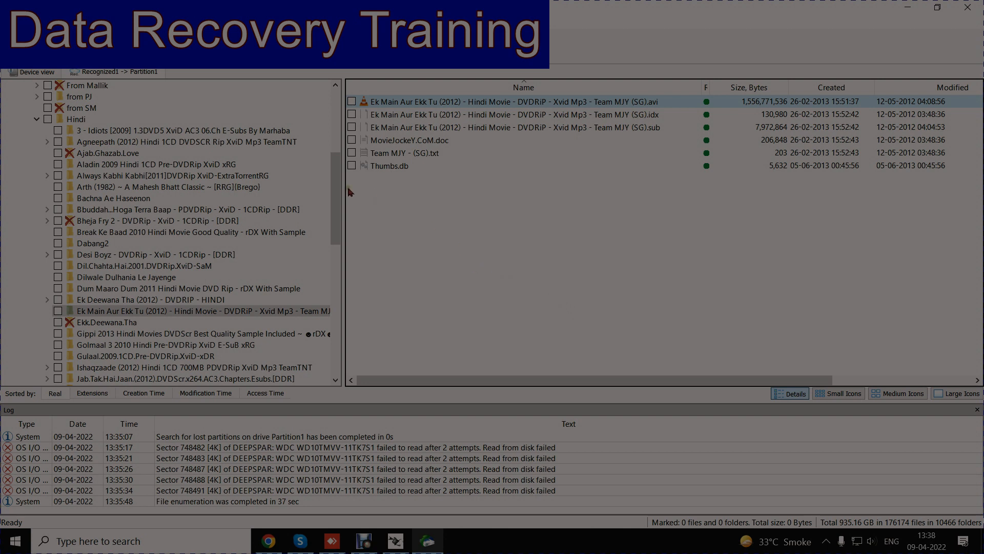
drag(340, 194, 326, 103)
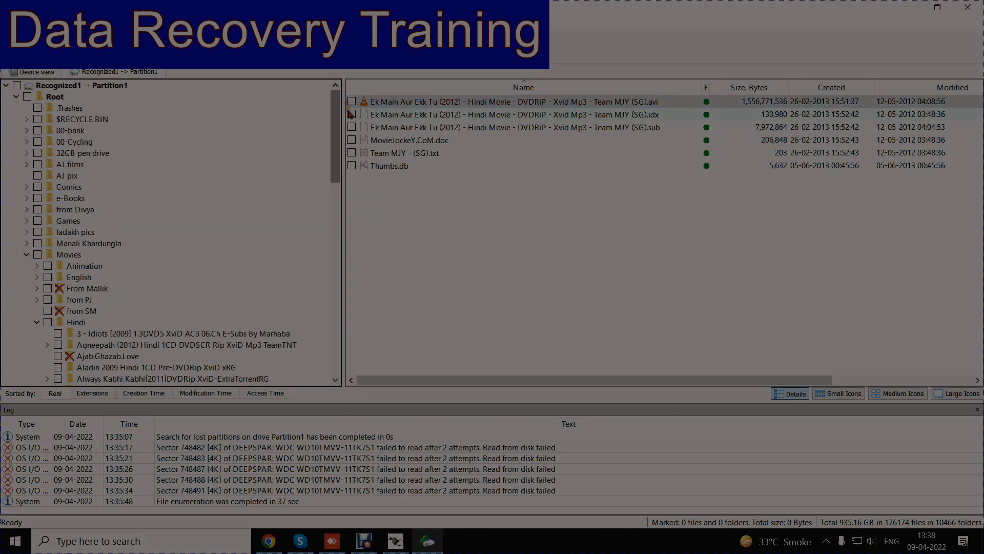
click(246, 46)
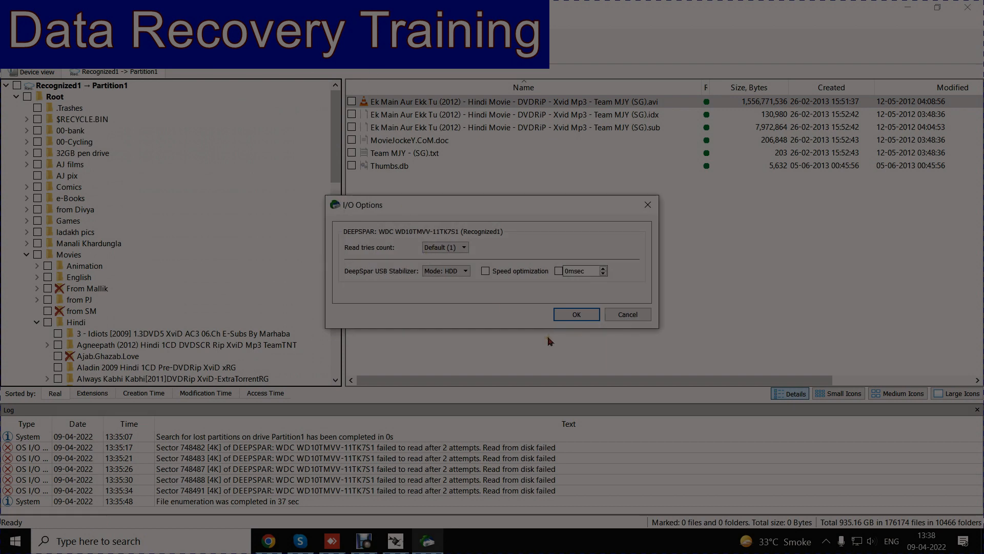
click(627, 314)
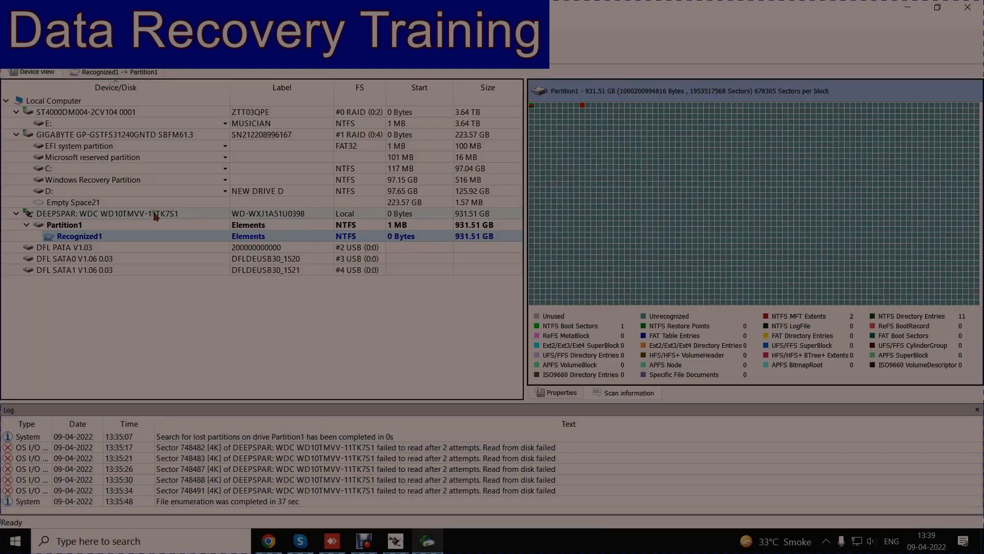
Step: Examine the S.M.A.R.T. attributes and properties of the DEEPSPAR WDC WD10TMVV drive in the device view
click(153, 213)
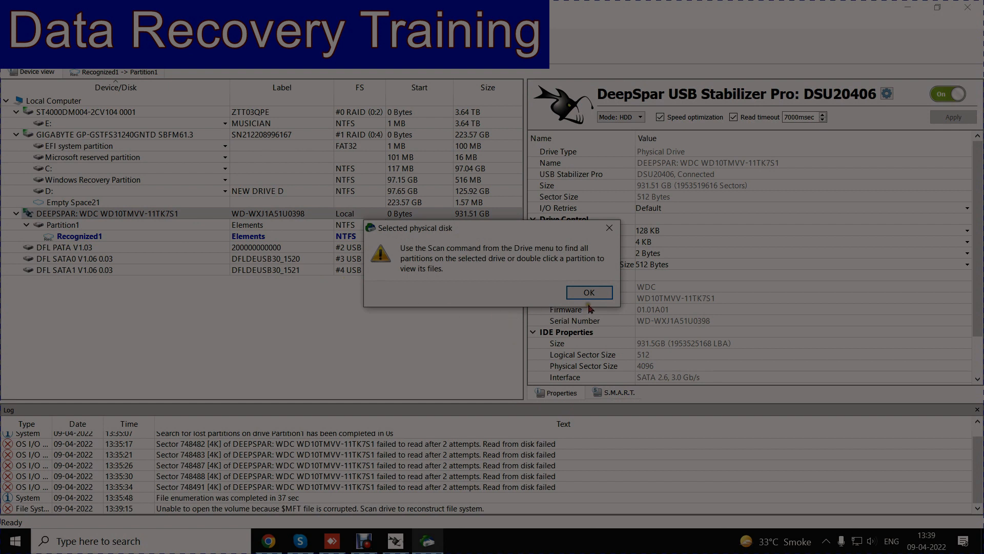
click(587, 292)
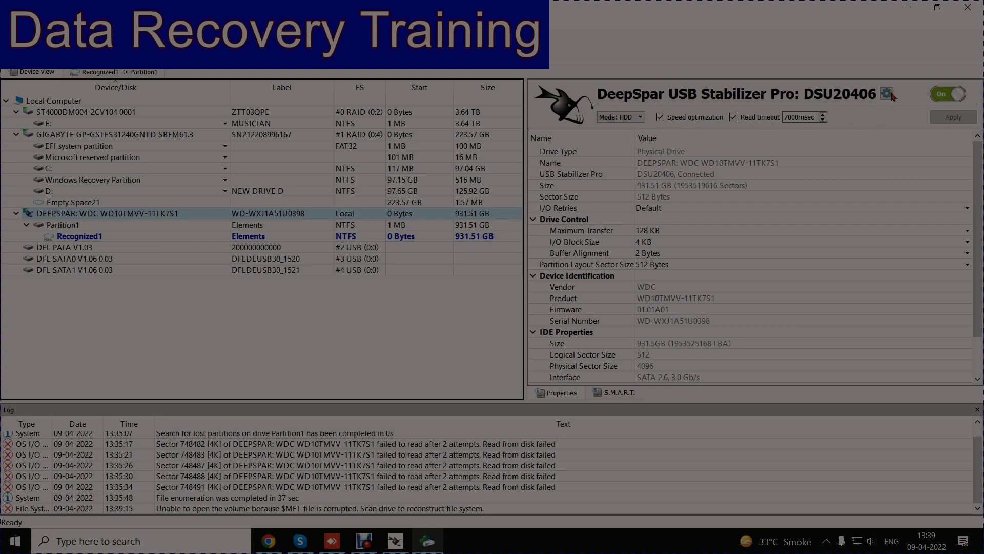
click(629, 394)
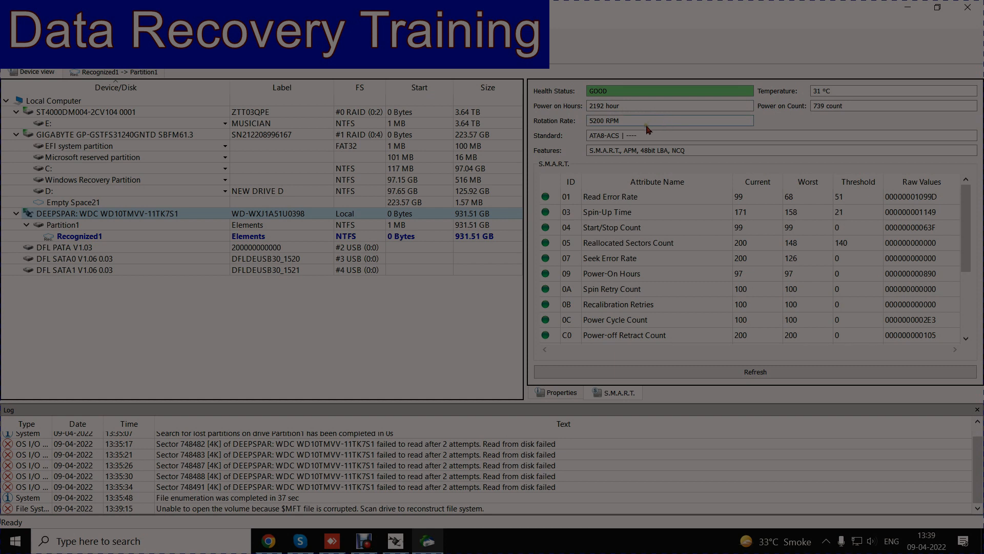
click(710, 146)
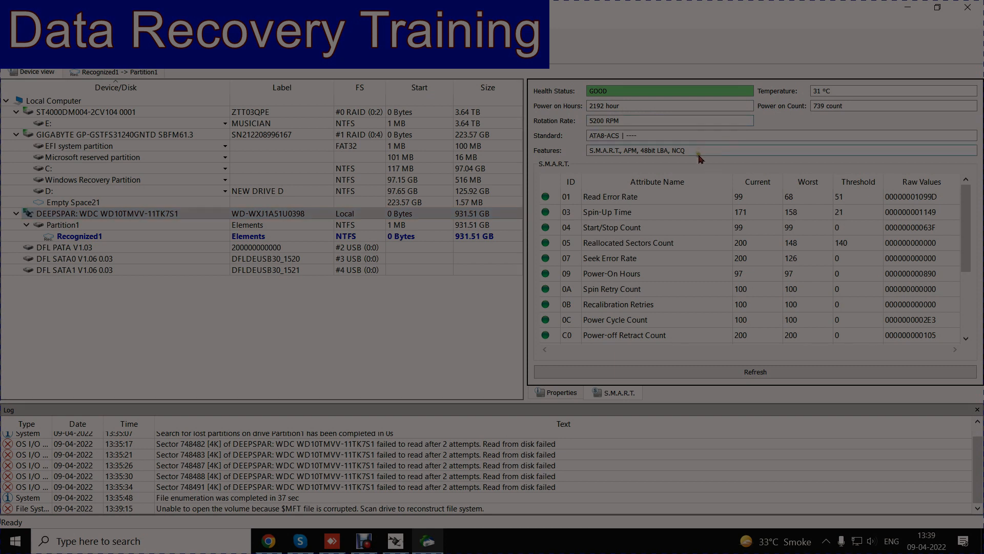
scroll(630, 213, down, 3)
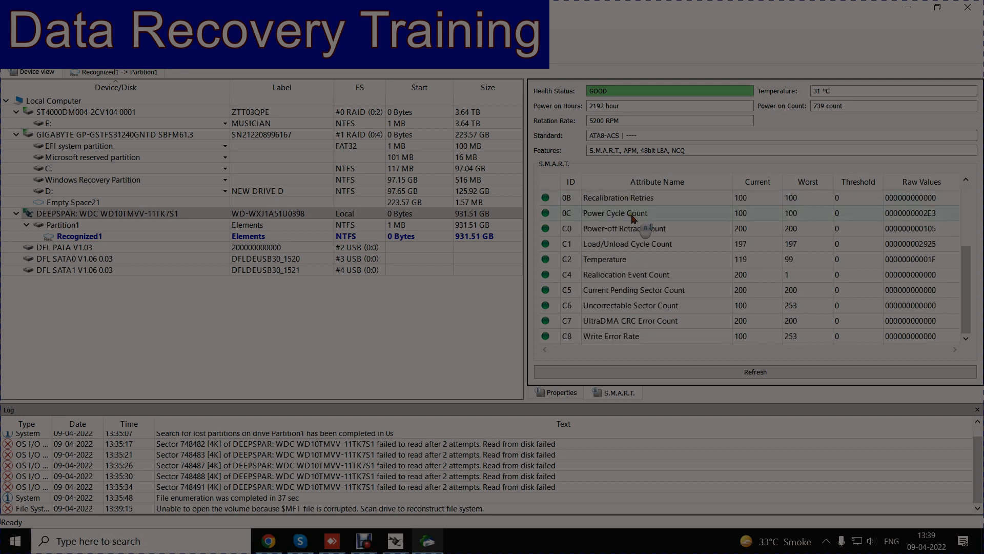
scroll(631, 215, up, 3)
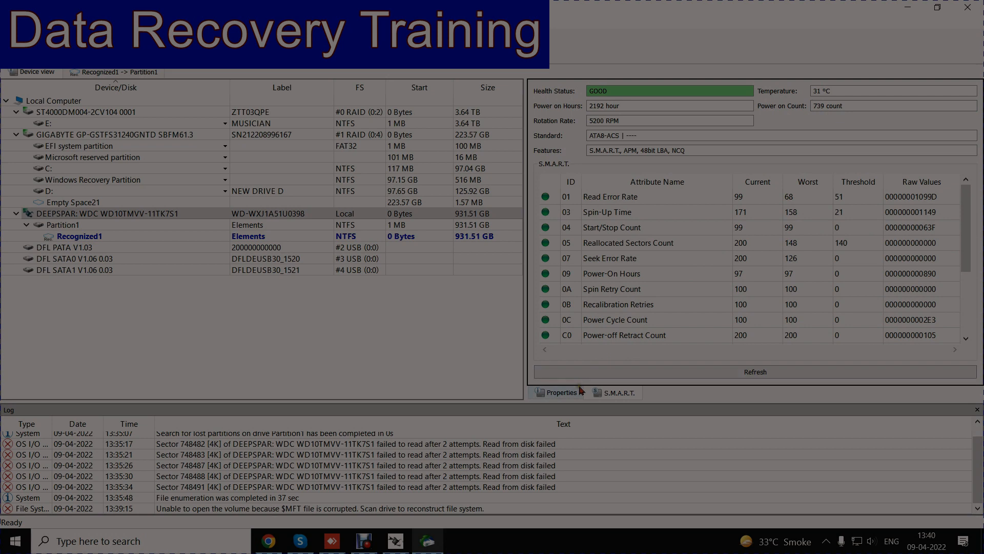
click(563, 393)
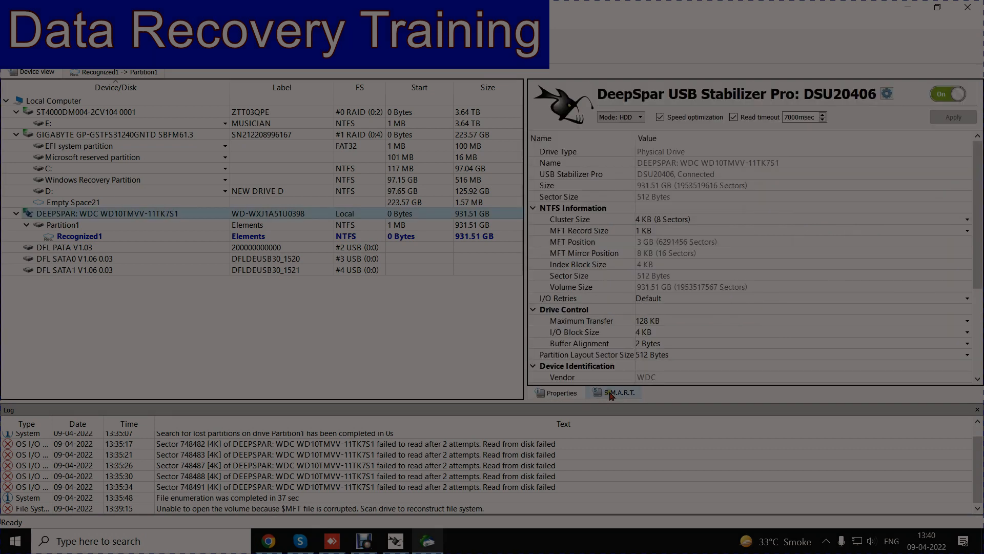
click(610, 393)
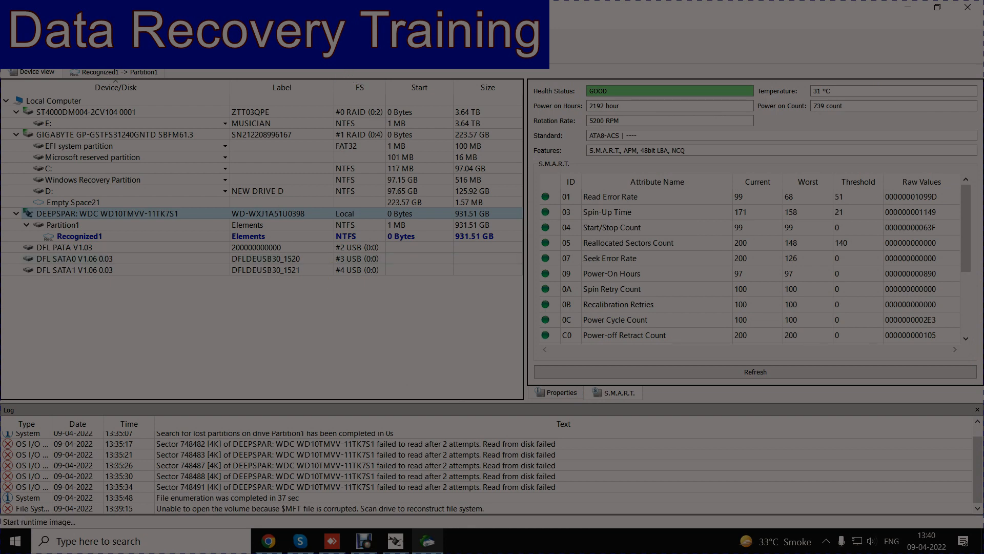
Step: Review the runtime image settings for the DEEPSPAR drive and leave without starting the image
click(256, 49)
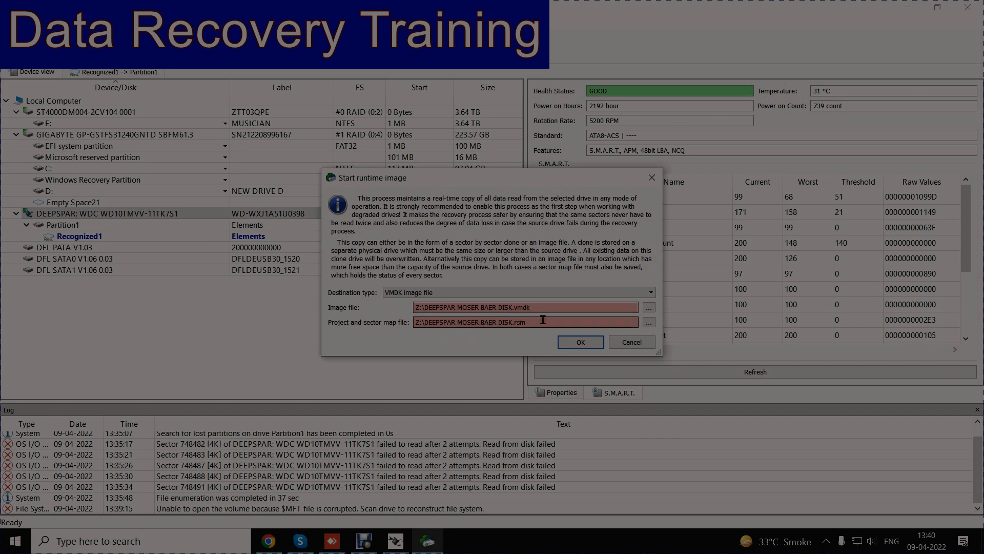
click(632, 343)
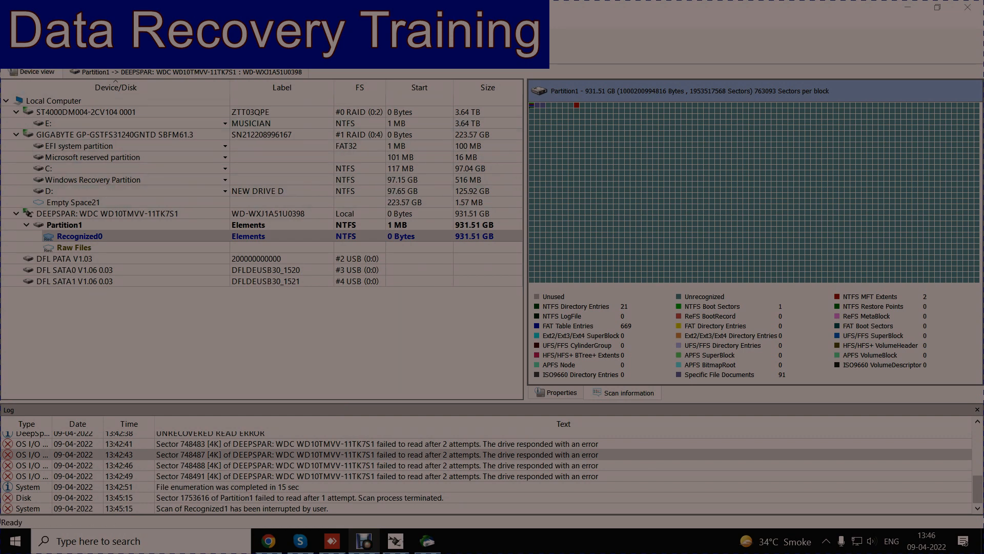
Step: Review the multi-pass bad sector processing options for creating an image of Recognized0 without creating the image
click(13, 21)
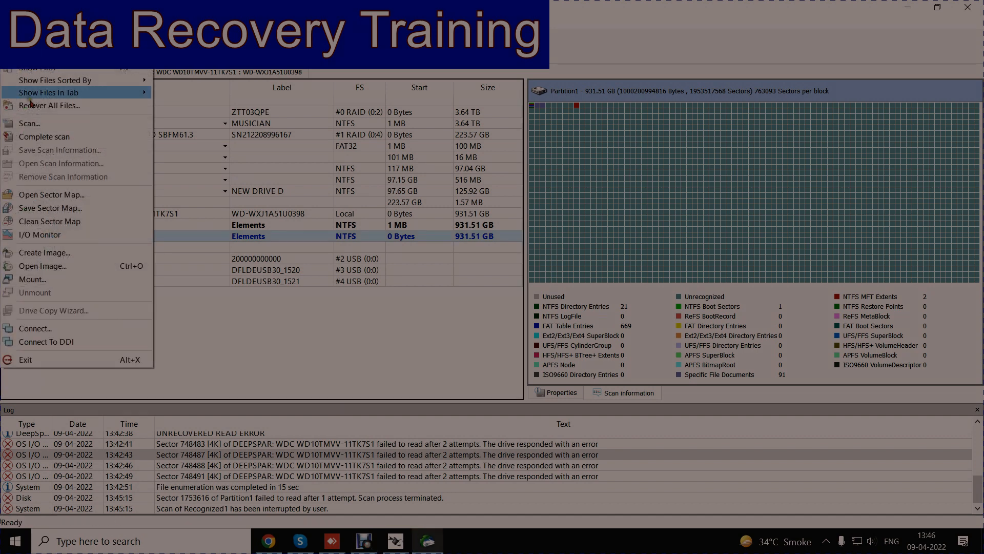
click(58, 252)
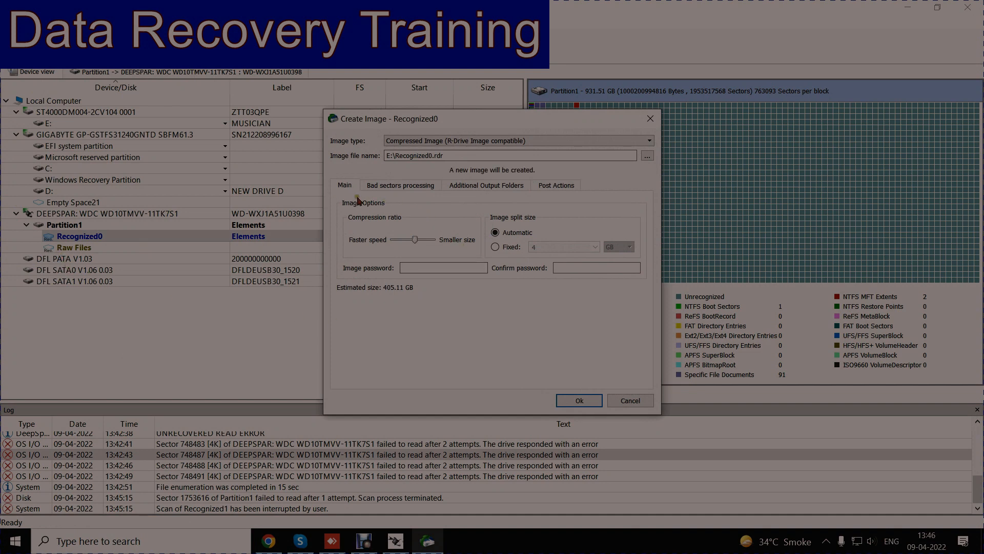
click(417, 187)
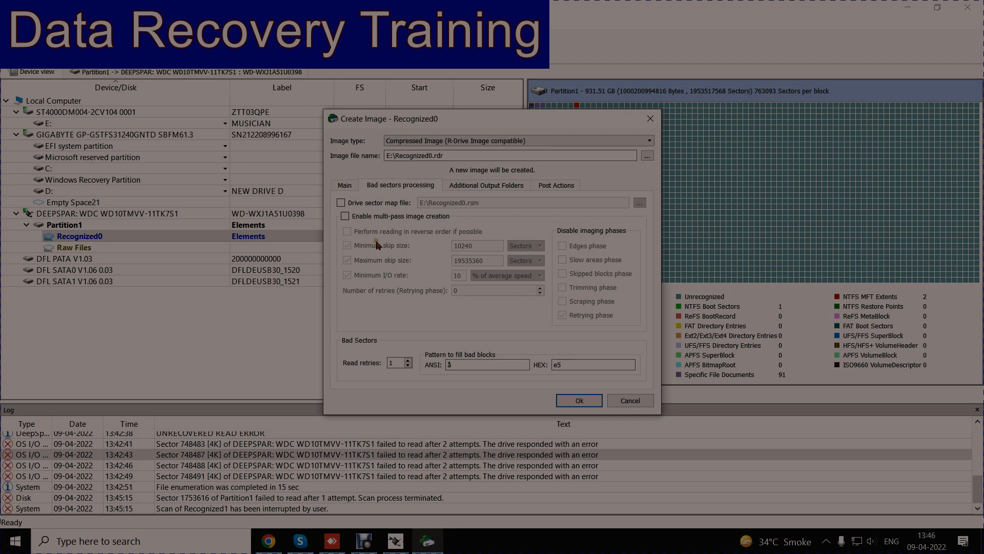
click(345, 216)
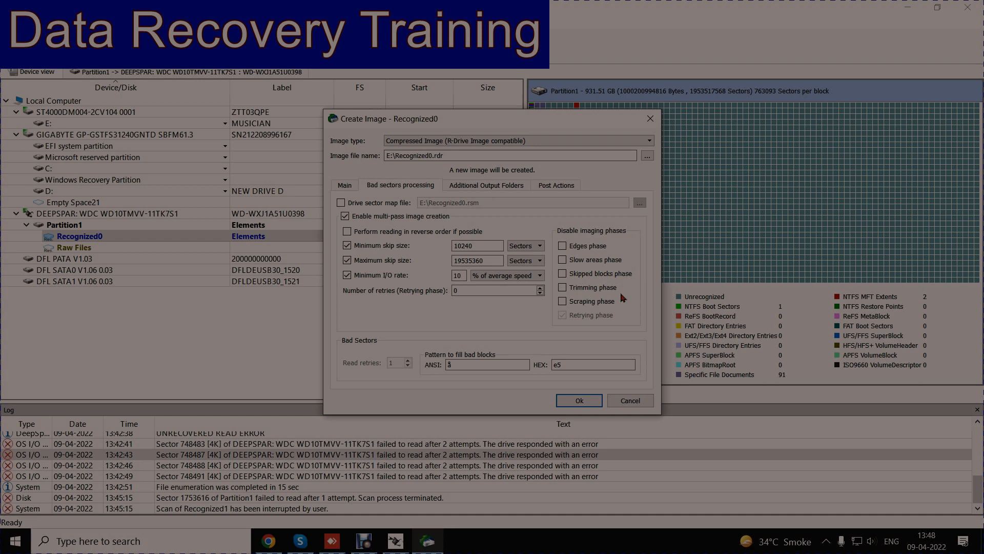
click(630, 400)
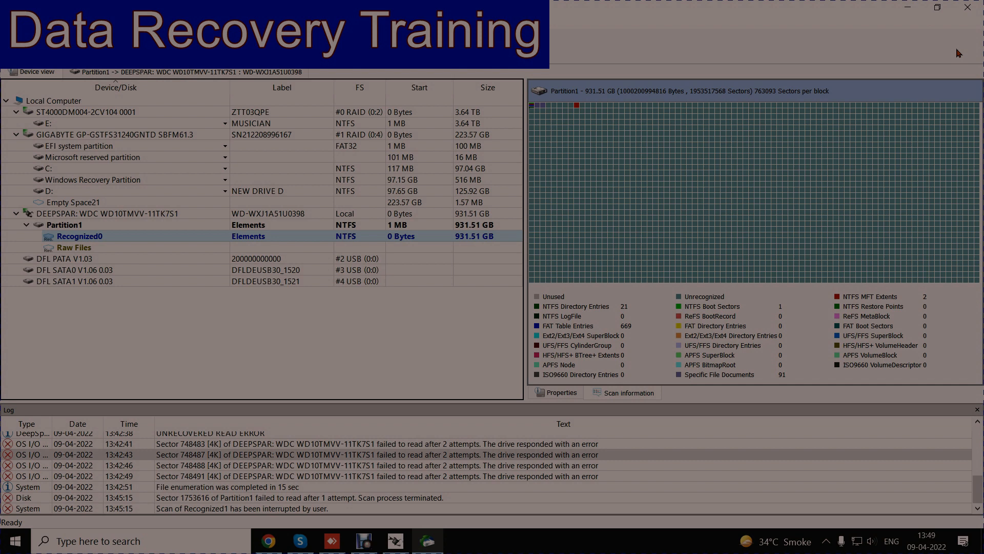
Step: Switch to the DeepSpar USB Control Panel settings and disable Report Bad Sectors to Windows and Errors/Warnings logging, keeping Report Drive as Read-Only enabled
click(908, 7)
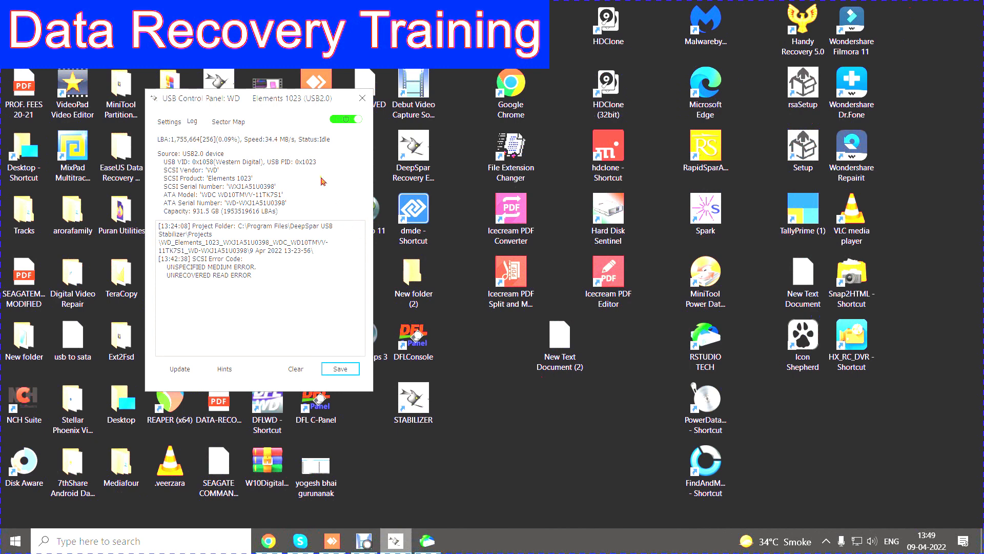
drag(308, 99, 627, 145)
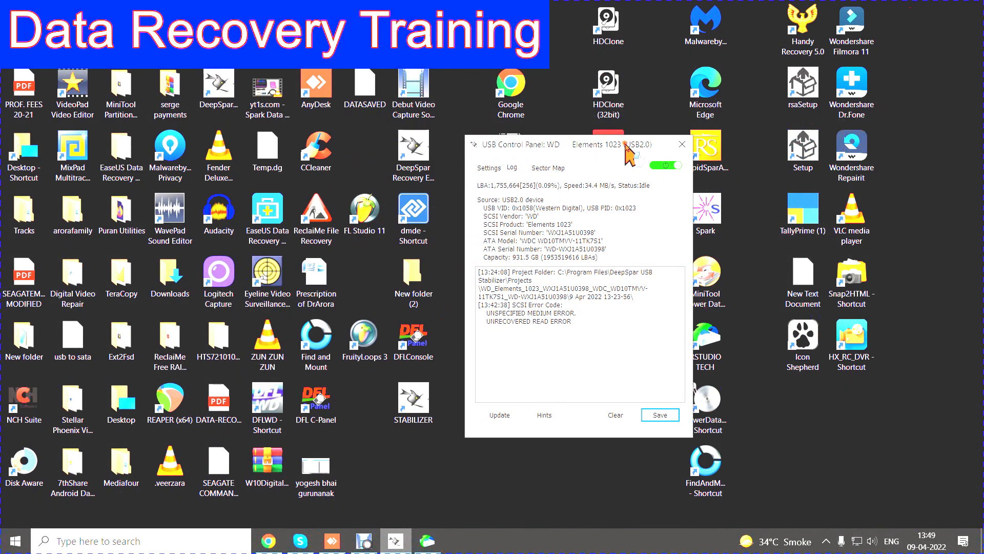
click(491, 168)
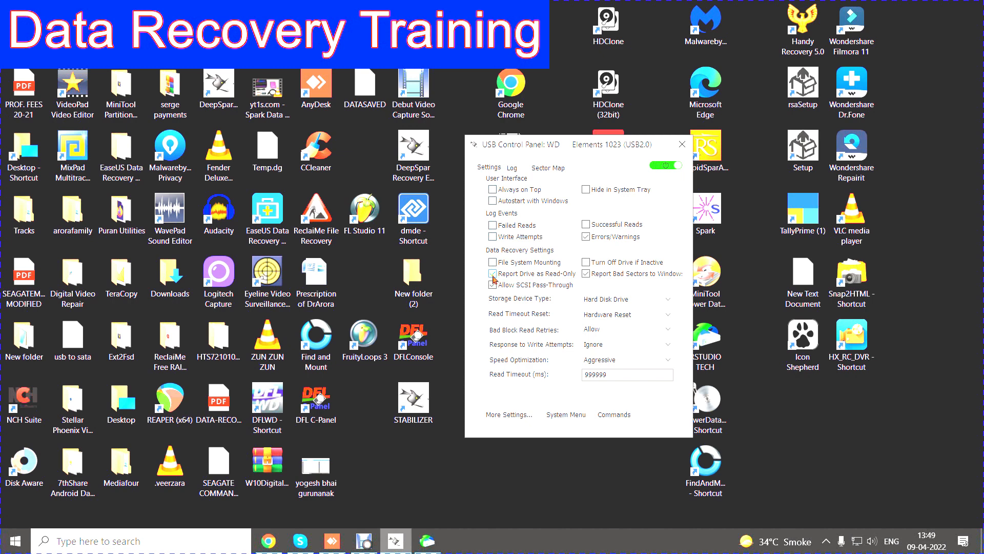
click(586, 274)
click(586, 236)
click(493, 274)
click(493, 274)
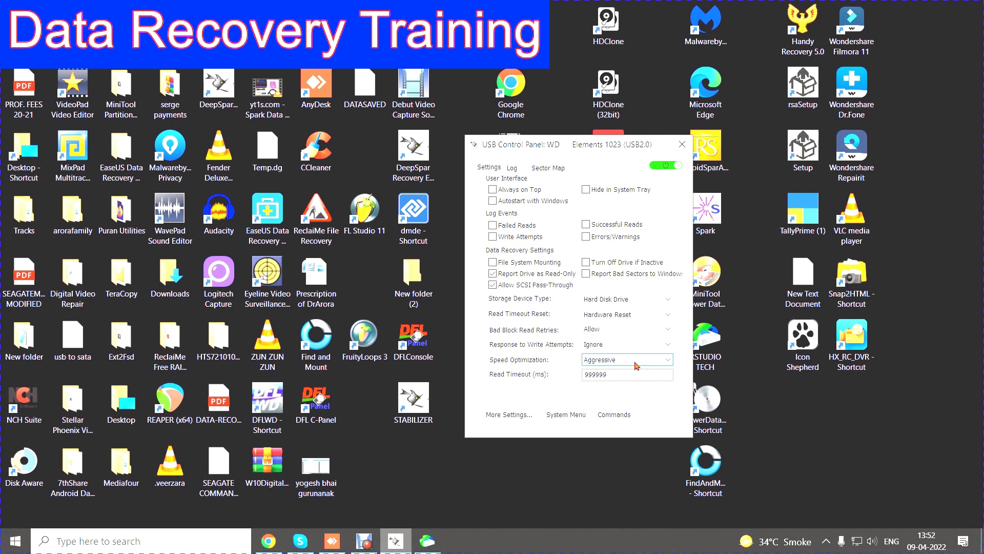
Step: Review the available options for Speed Optimization and Response to Write Attempts without changing either setting
click(635, 365)
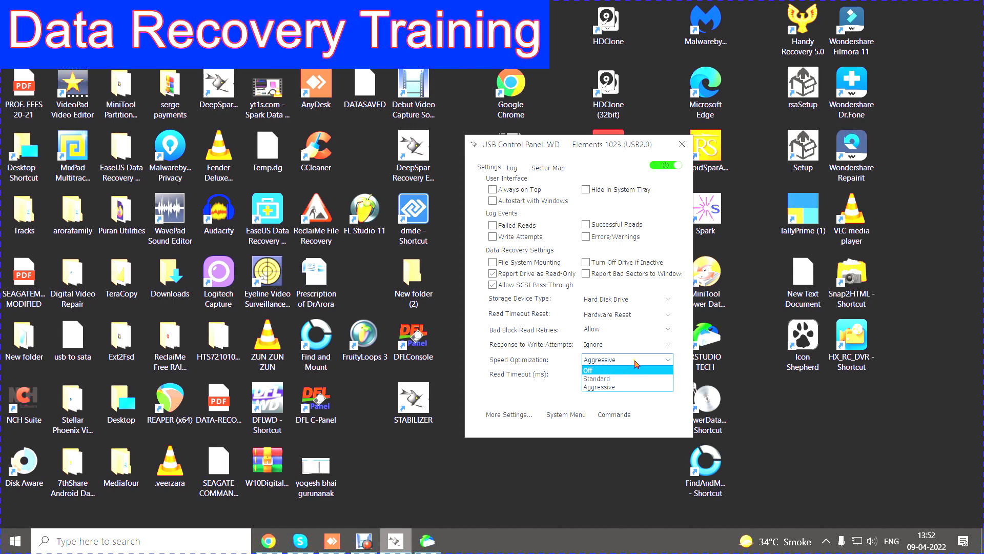
click(635, 363)
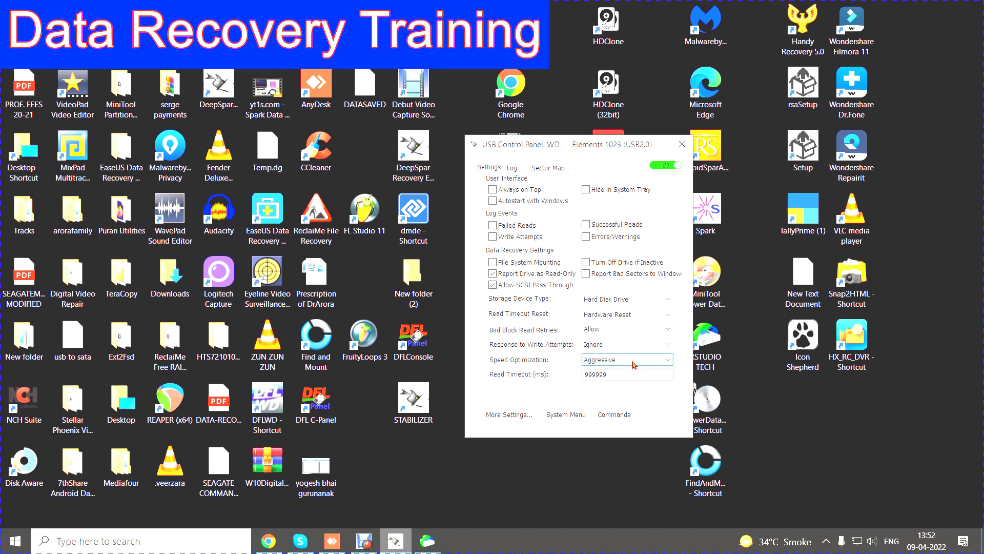
click(623, 348)
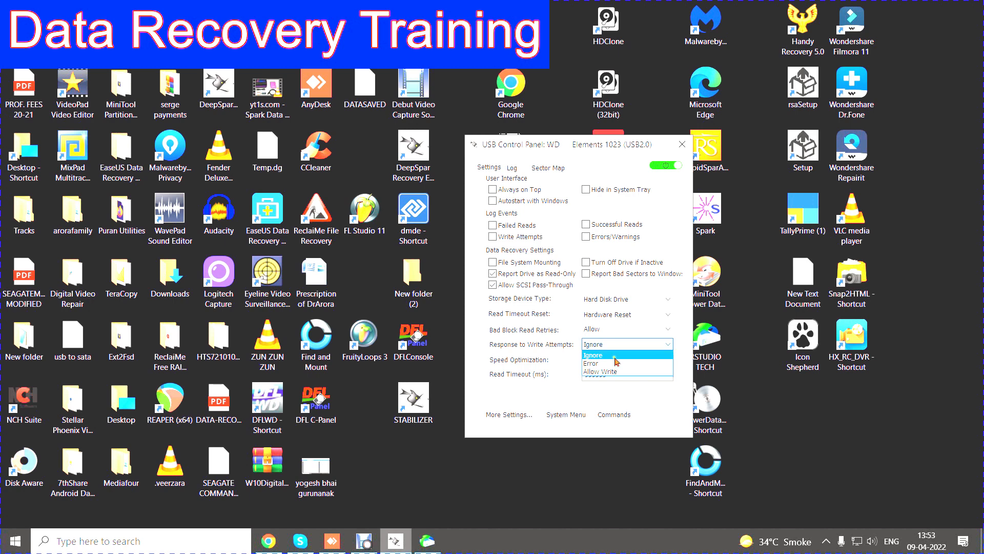
click(624, 328)
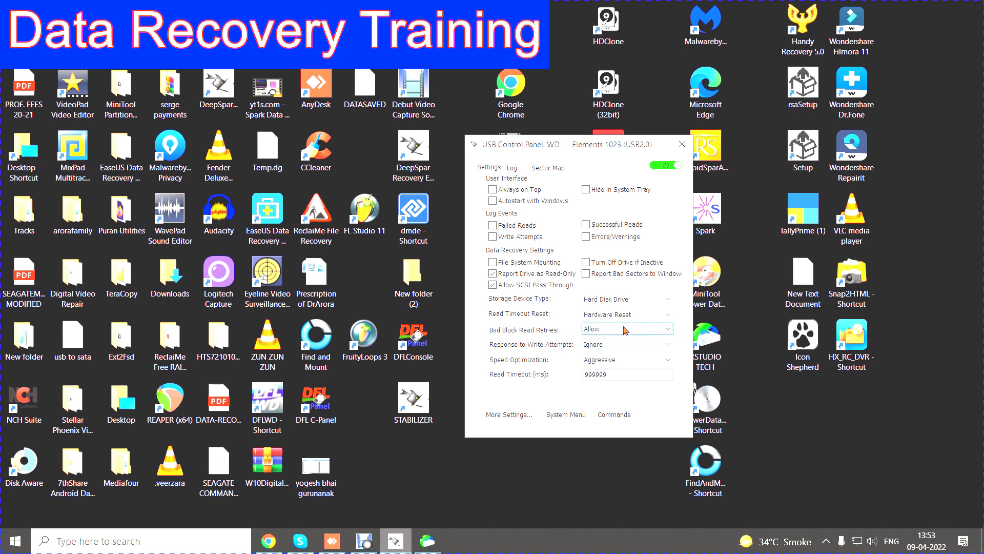
Step: Review the Bad Block Read Retries and Read Timeout Reset options without changing either setting
click(625, 330)
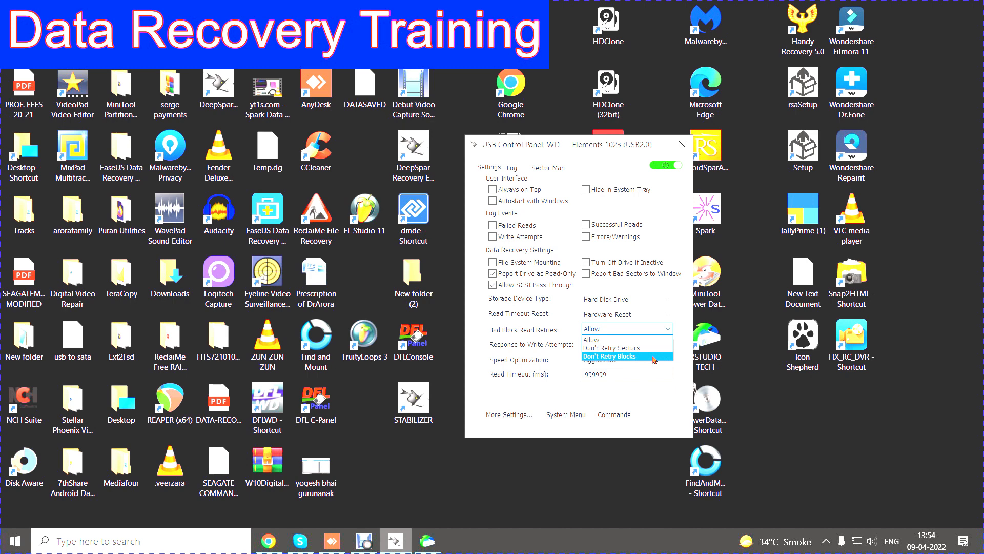
click(636, 331)
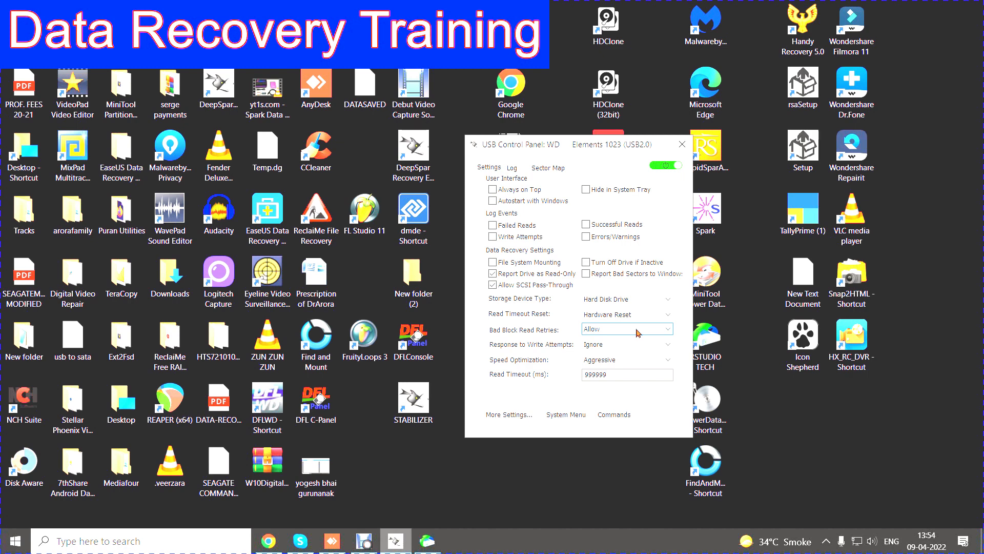
click(638, 333)
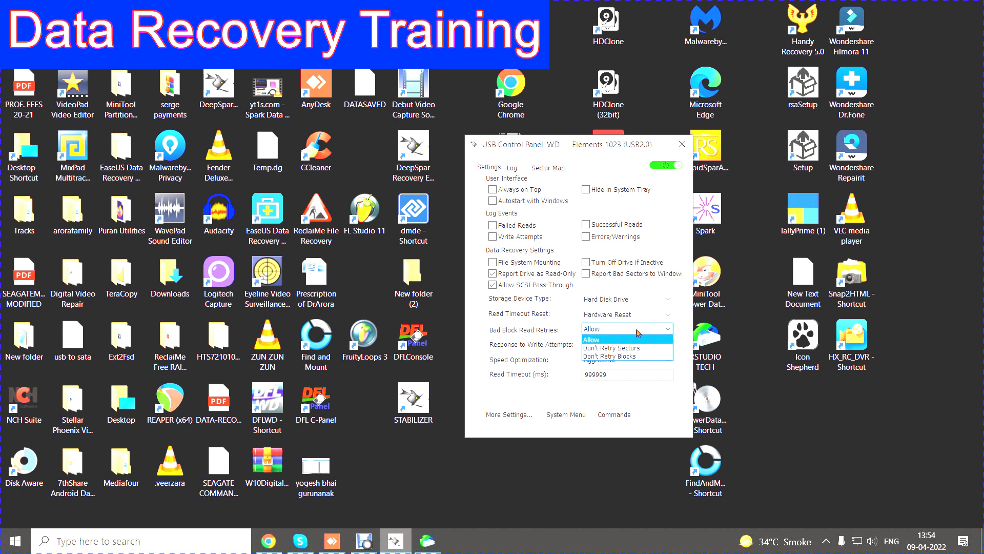
click(637, 333)
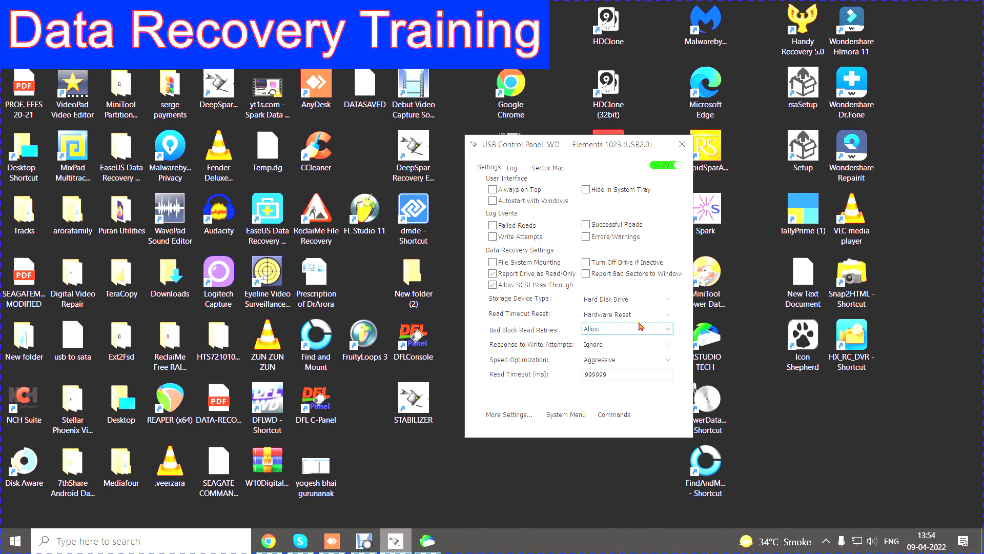
click(642, 316)
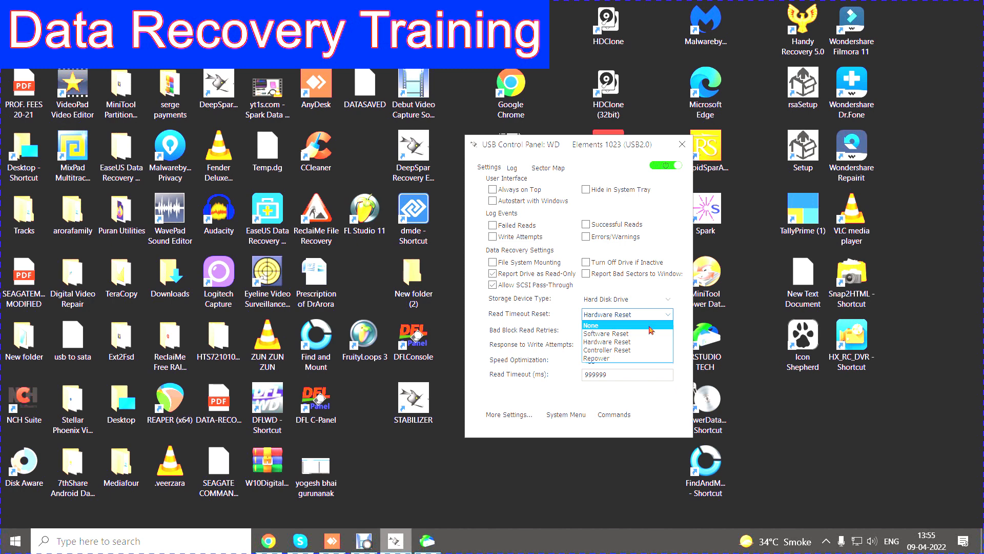
click(649, 290)
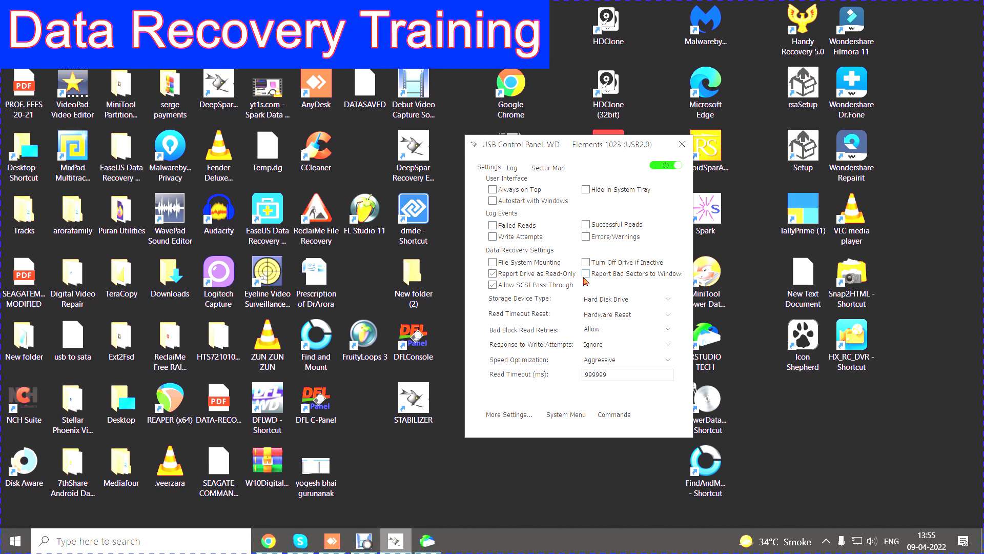
Step: Review the stabilizer's additional settings, including USB Speed options, Root Project path and Repower Duration, and leave without saving
click(516, 419)
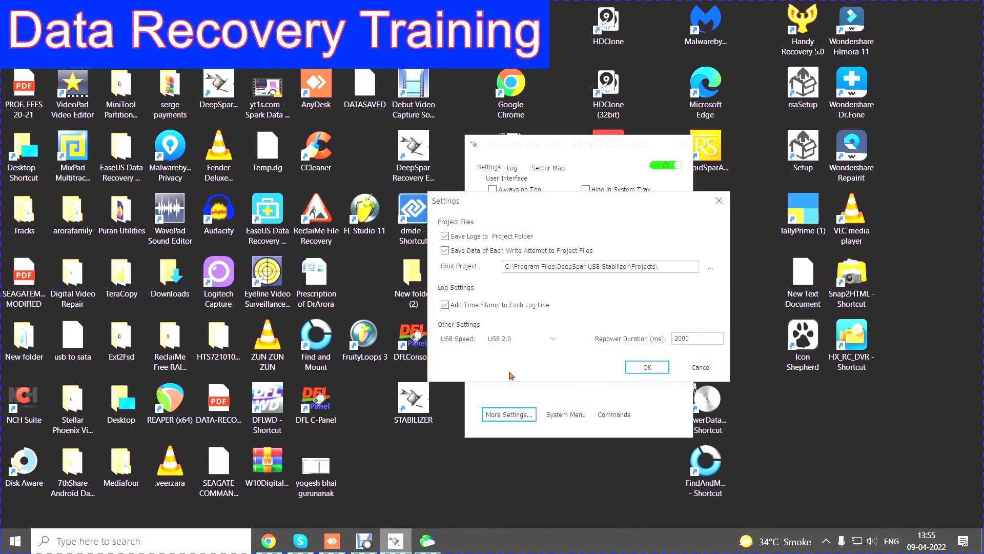
click(553, 341)
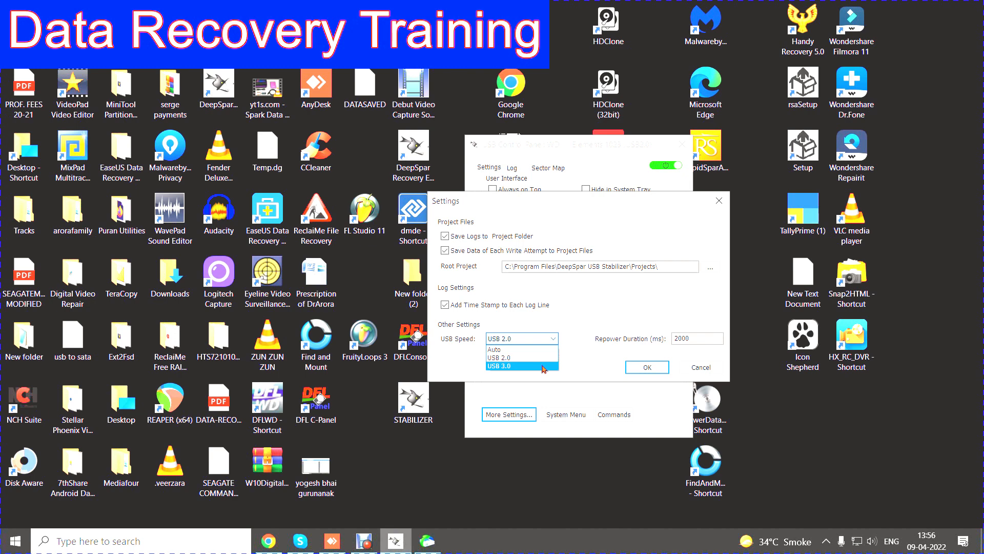
click(546, 340)
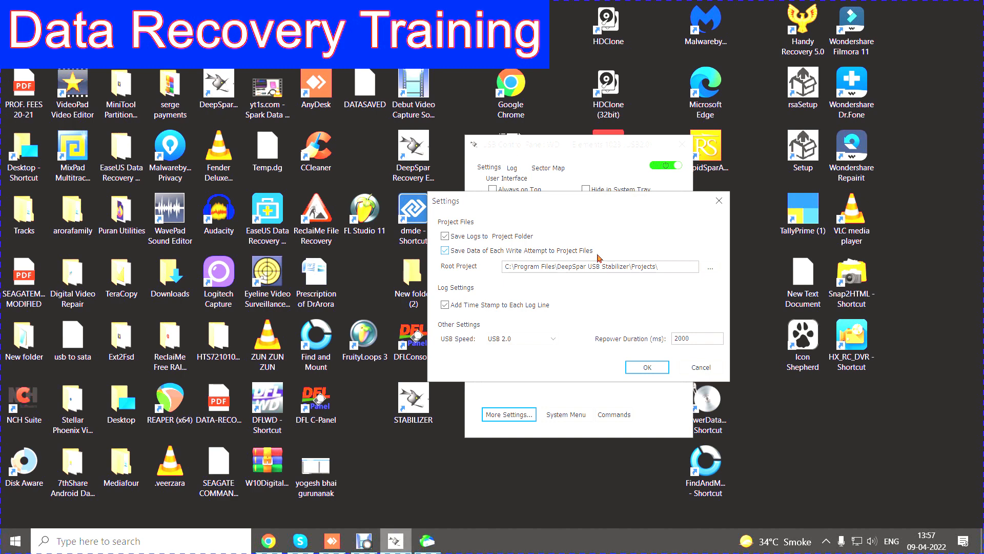
click(597, 266)
click(689, 338)
click(704, 368)
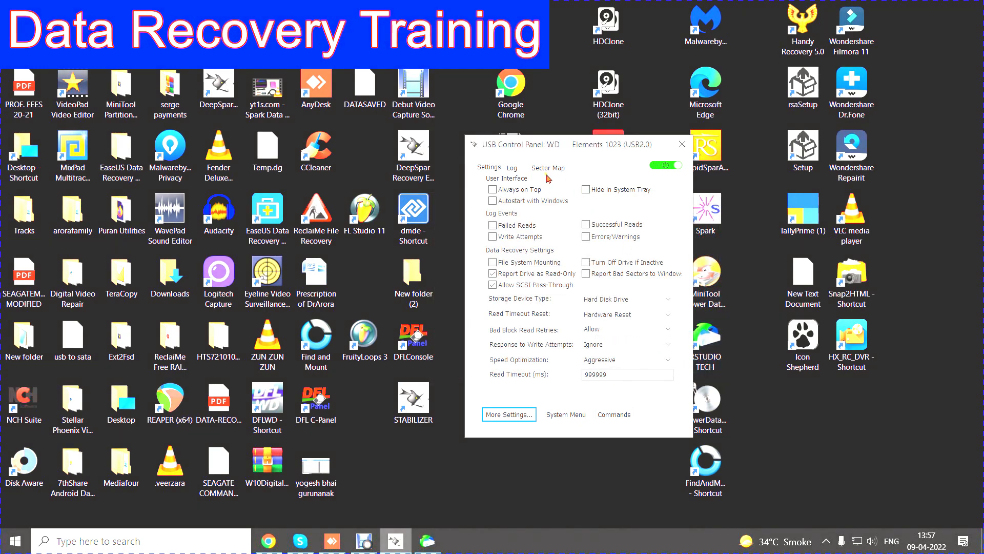
Step: Examine the drive details and error entries in the log, and review the stabilizer's update, reinstall and uninstall commands without running any
click(514, 168)
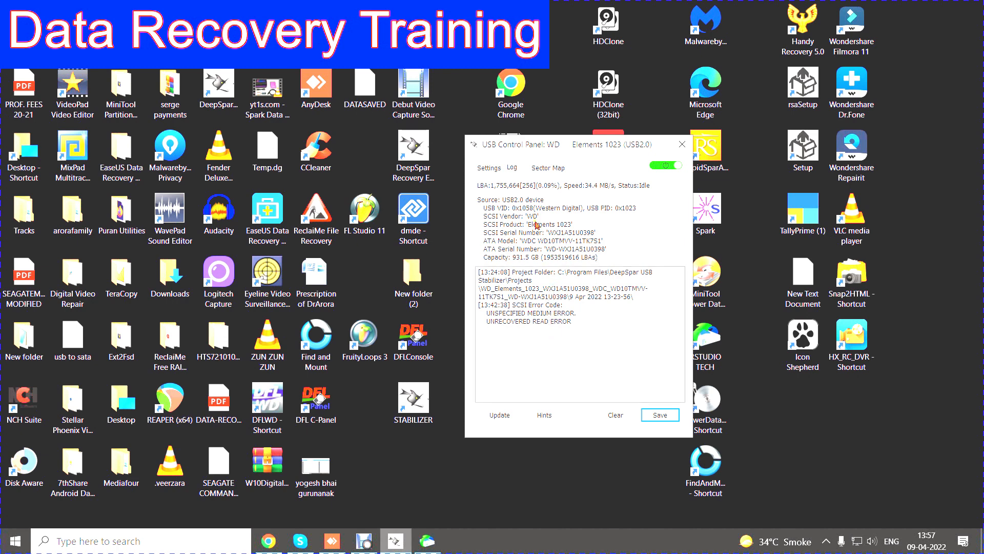
click(486, 170)
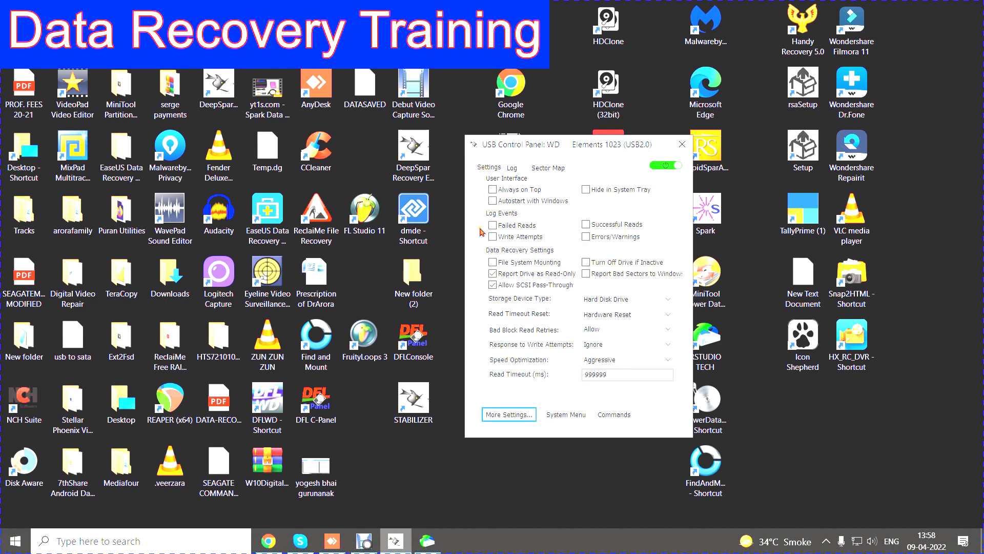
click(513, 168)
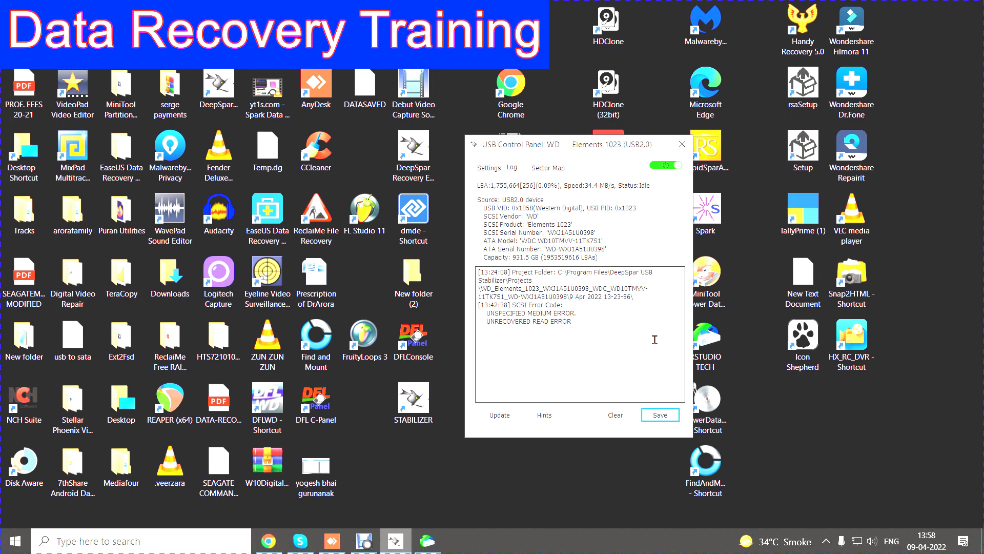
click(489, 168)
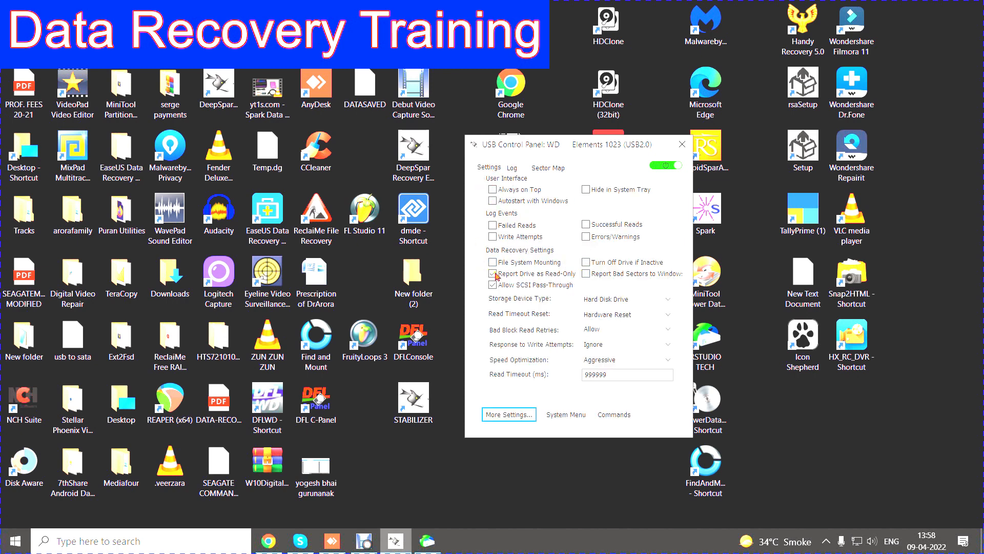
click(513, 168)
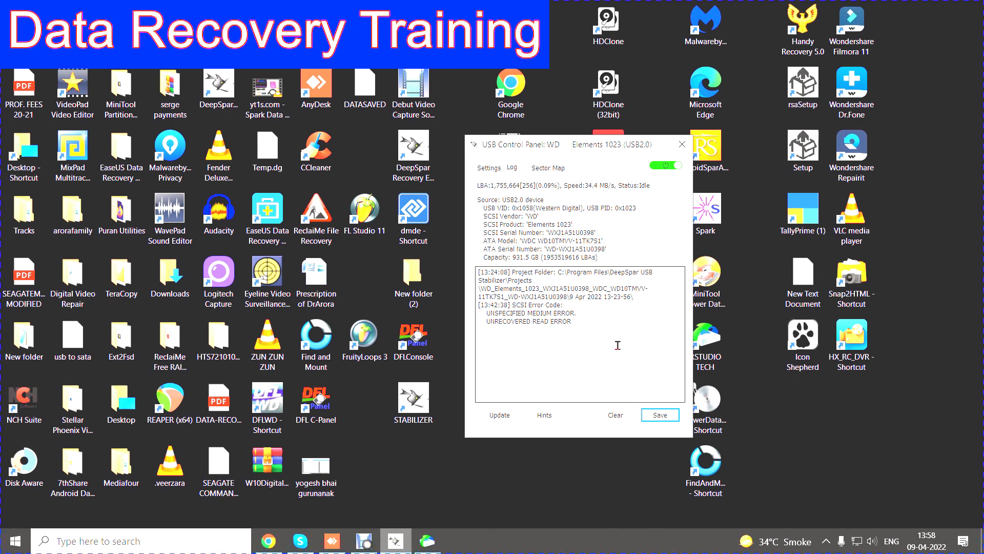
right_click(550, 145)
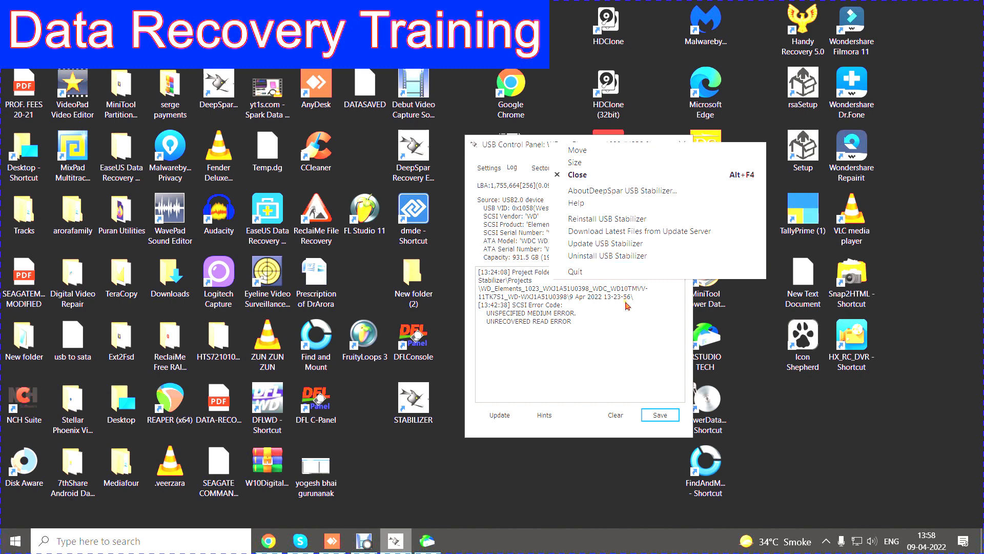
click(626, 331)
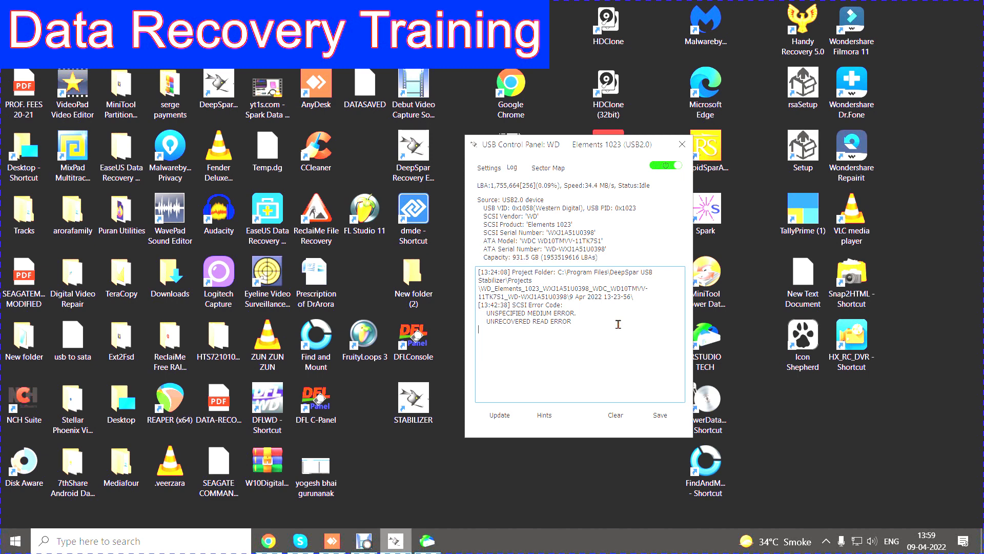
Step: Display the drive's sector map with the speed graph and issue the Skip command
click(549, 169)
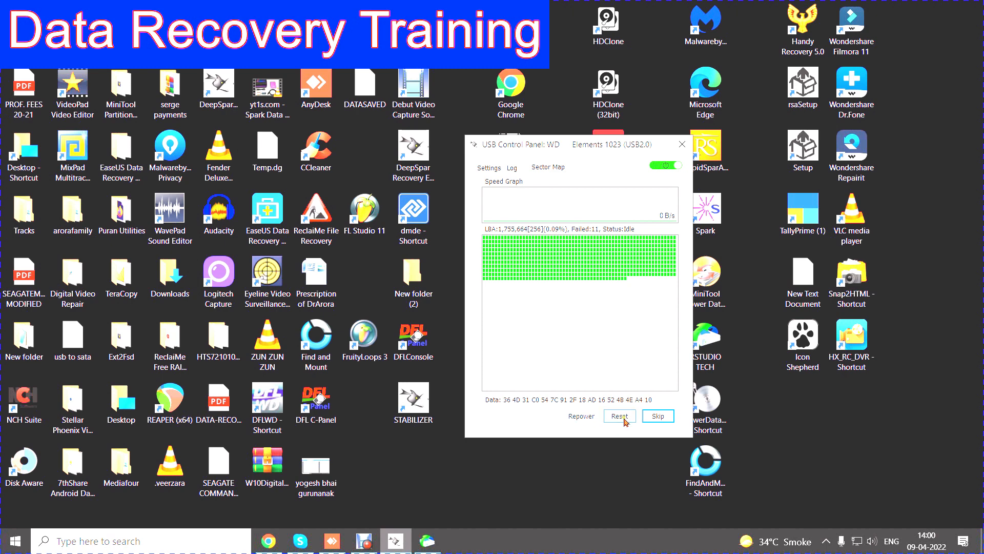
click(662, 419)
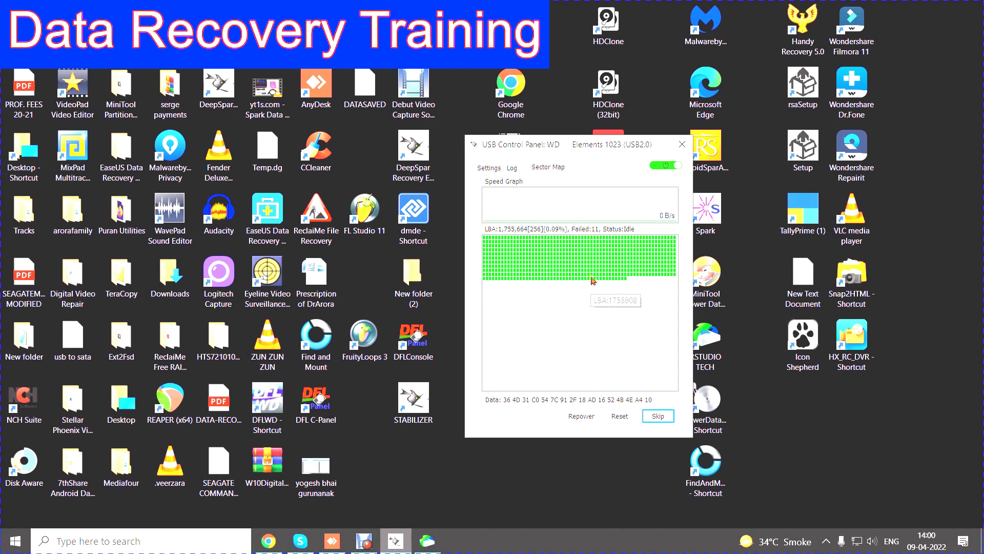